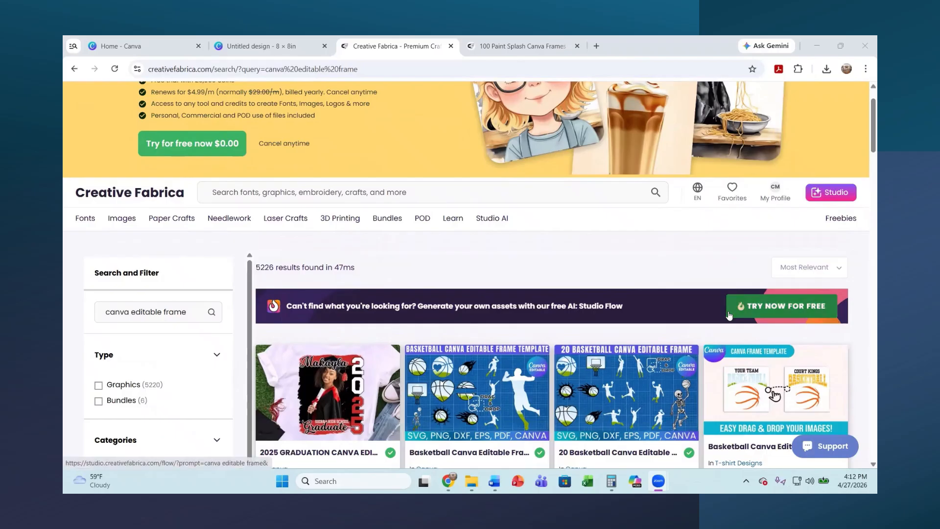
Look through the Creative Fabrica search results for canva editable frame templates.
scroll(732, 312, down, 2)
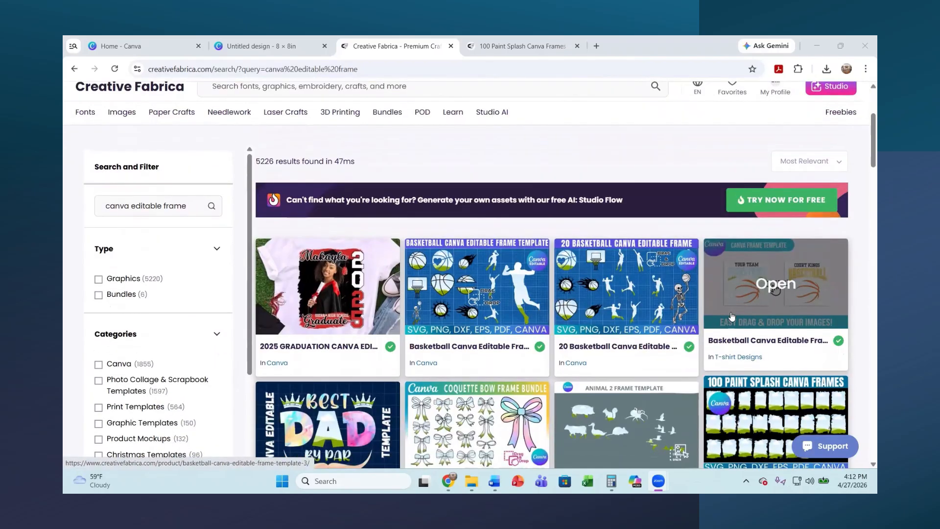
scroll(549, 343, up, 3)
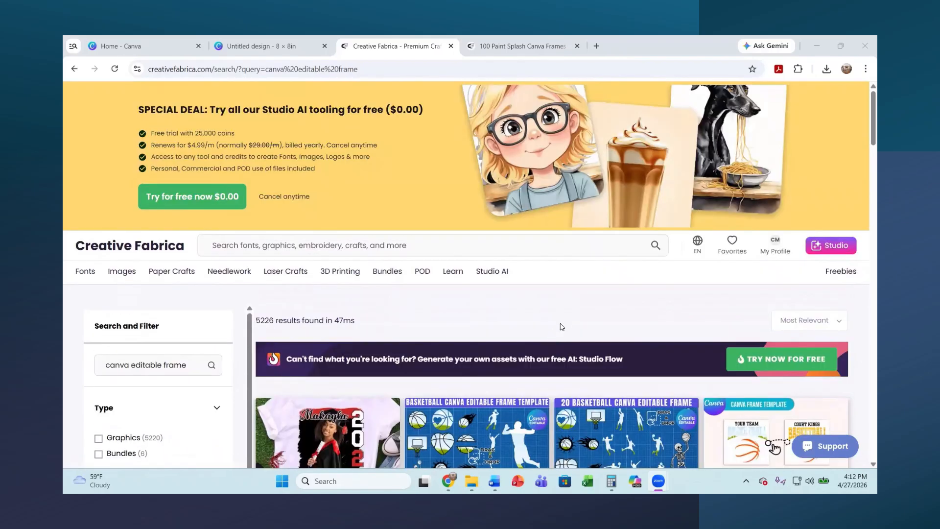
scroll(545, 338, down, 1)
scroll(548, 335, up, 1)
scroll(351, 313, down, 5)
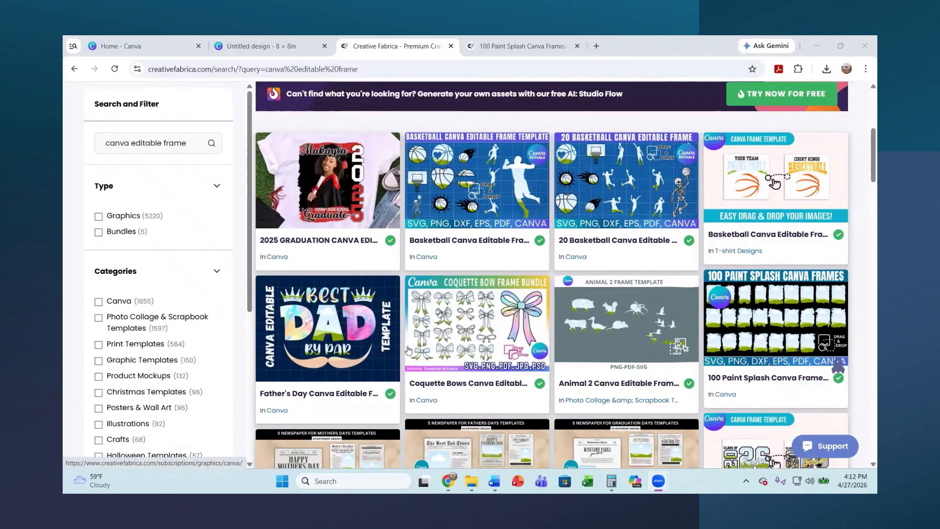
scroll(409, 348, up, 1)
scroll(410, 348, up, 5)
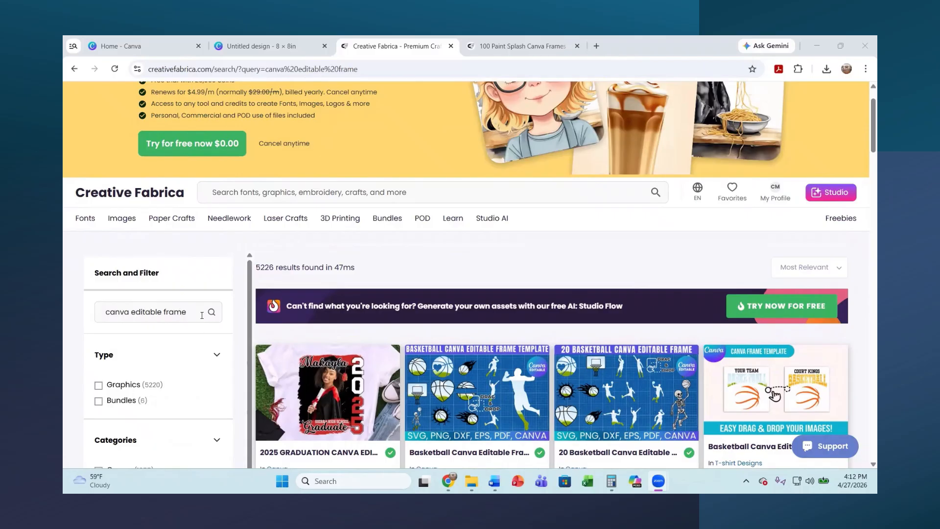
scroll(487, 294, down, 3)
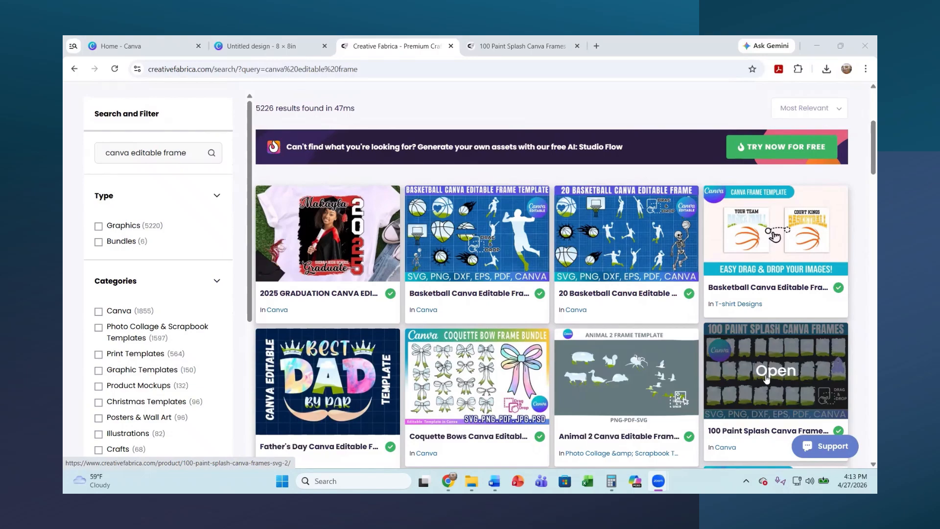
Switch to the 100 Paint Splash Canva Frames product page and open the 40 SPLASH 5 PDF from its downloaded zip.
click(497, 46)
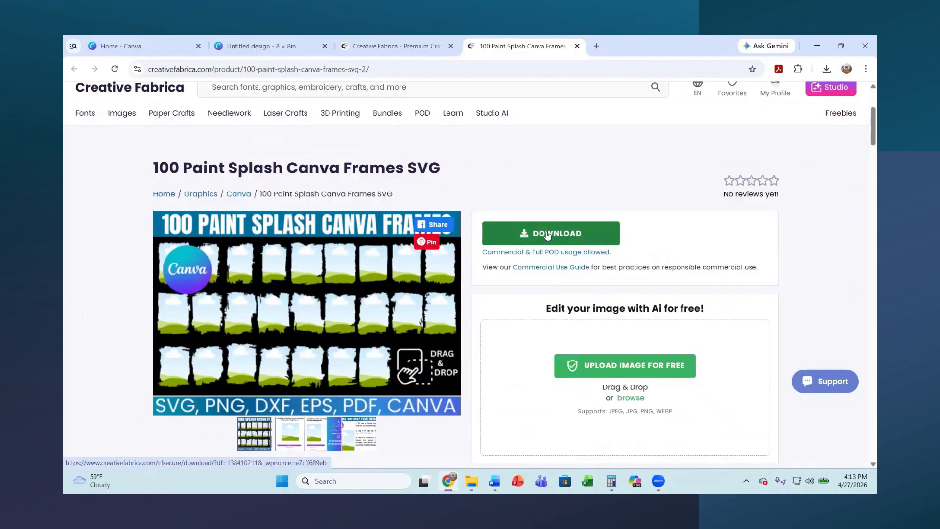
click(827, 69)
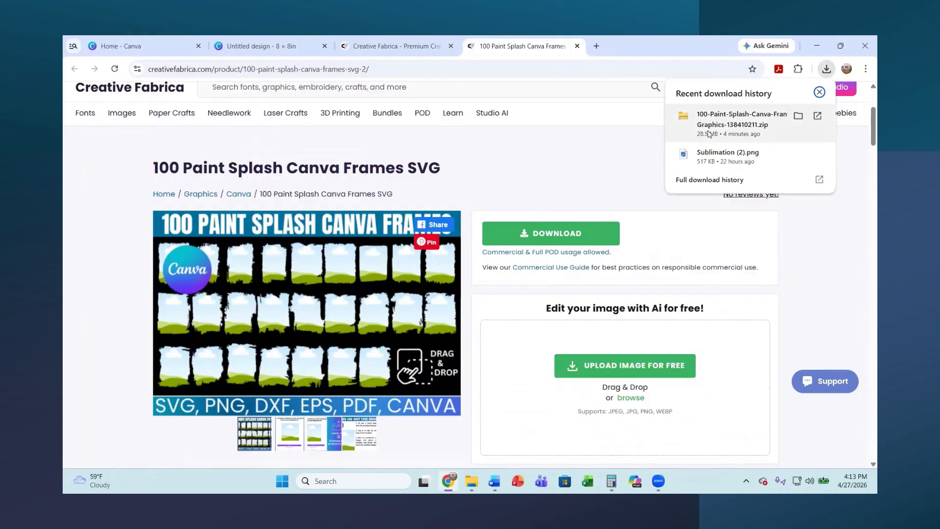
click(710, 117)
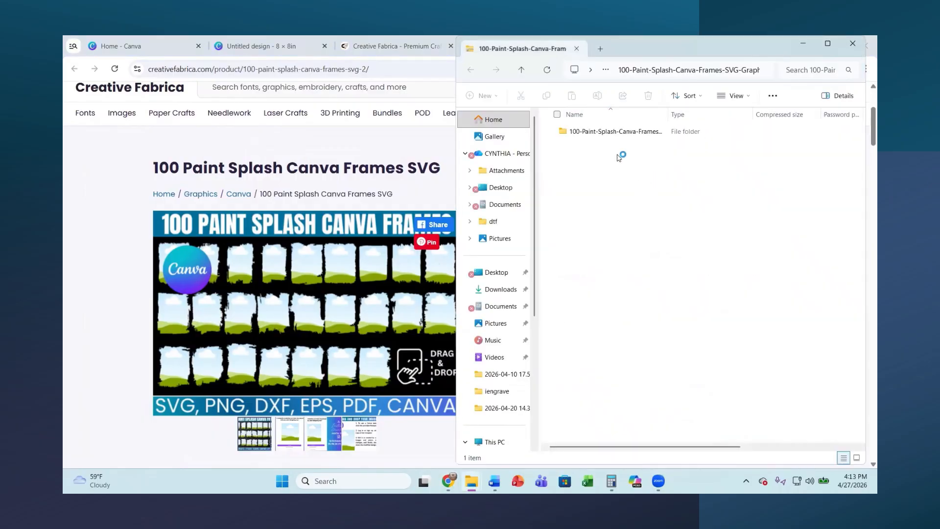
double_click(608, 132)
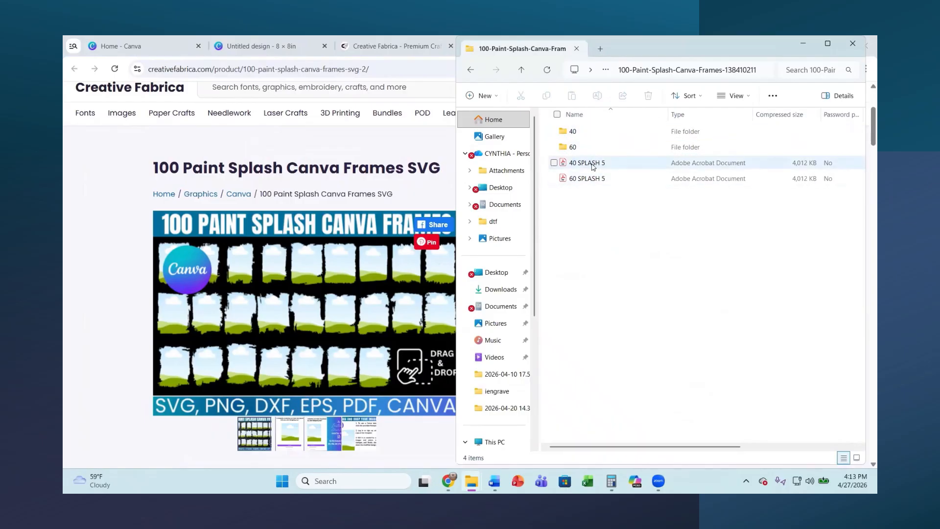
click(592, 167)
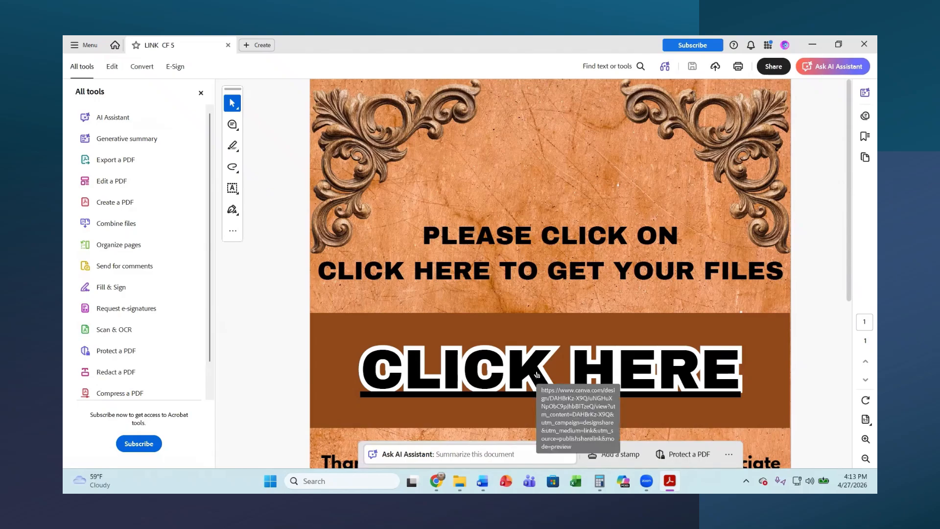
Follow the PDF's CLICK HERE link and open the 40 SPLASH template in the Canva editor.
click(536, 375)
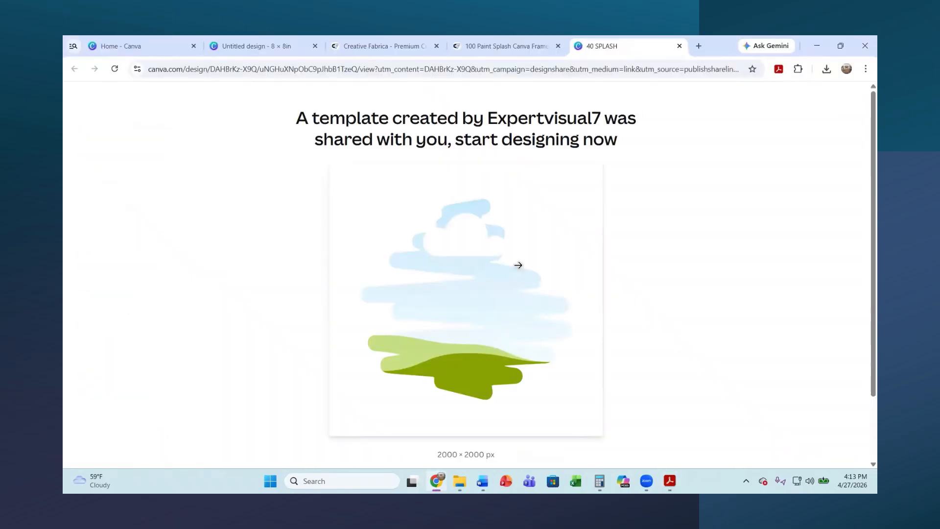
scroll(327, 286, down, 3)
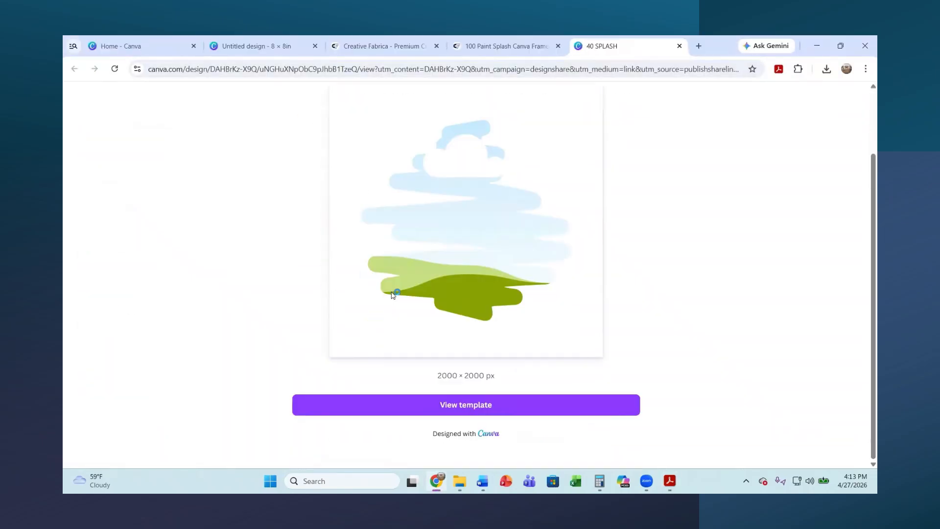
click(470, 410)
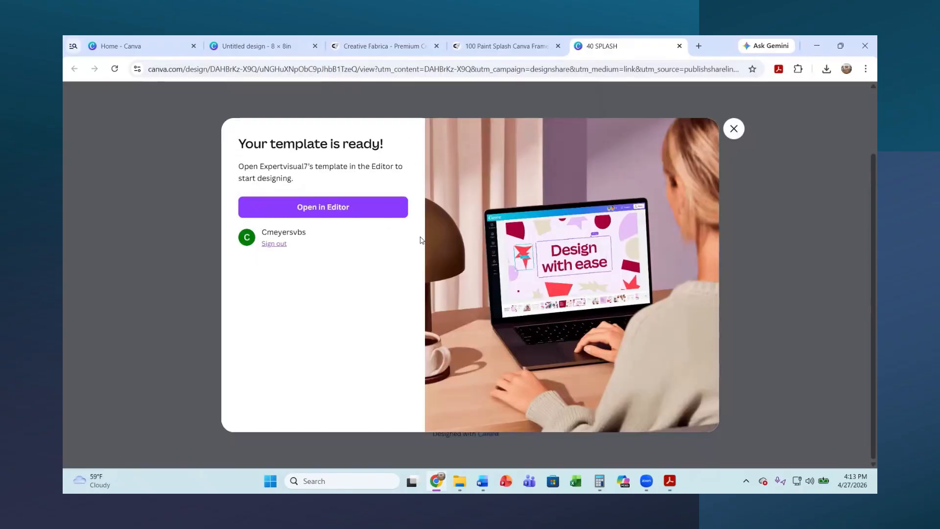
click(325, 207)
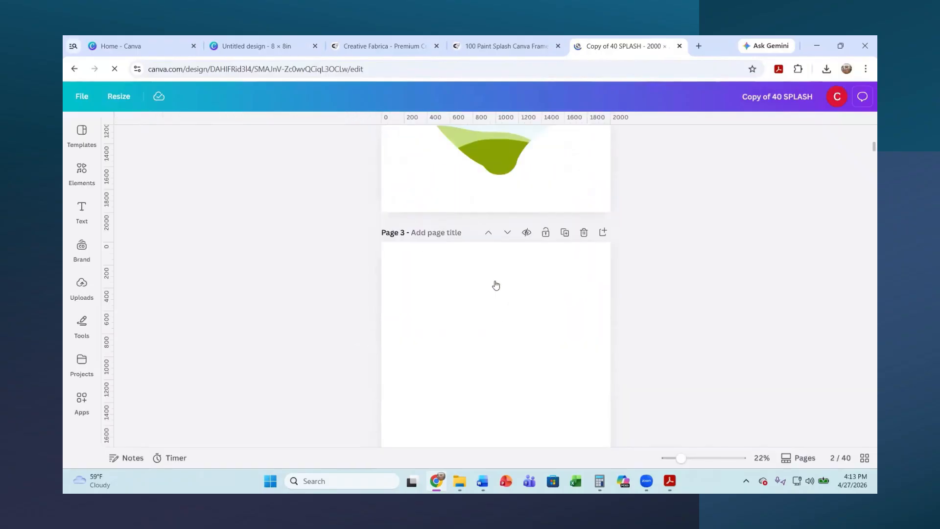
scroll(495, 306, down, 15)
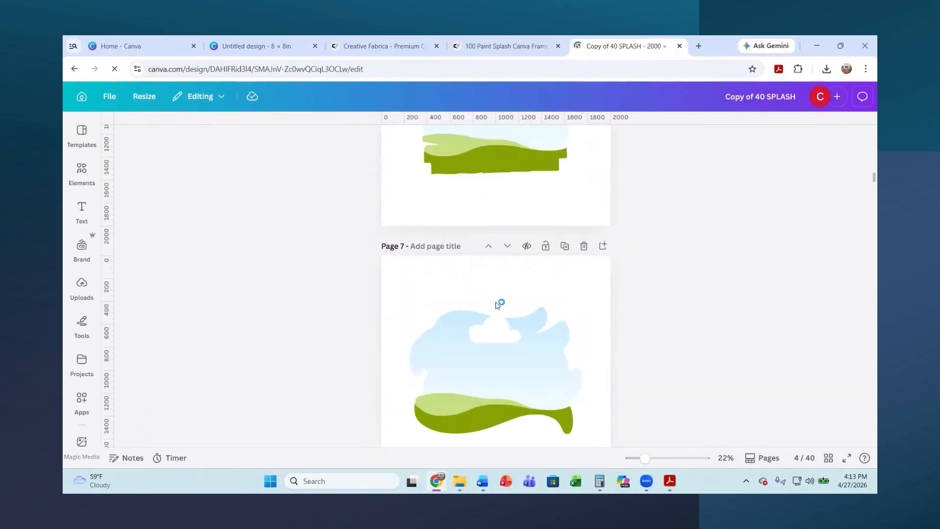
Reopen the downloaded paint splash zip and open the 60 SPLASH 5 PDF inside it.
click(825, 70)
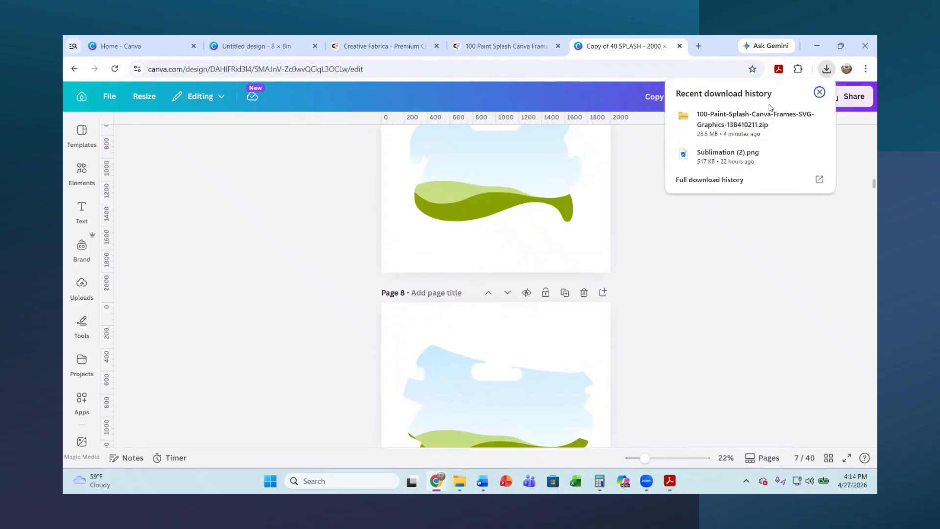
click(707, 129)
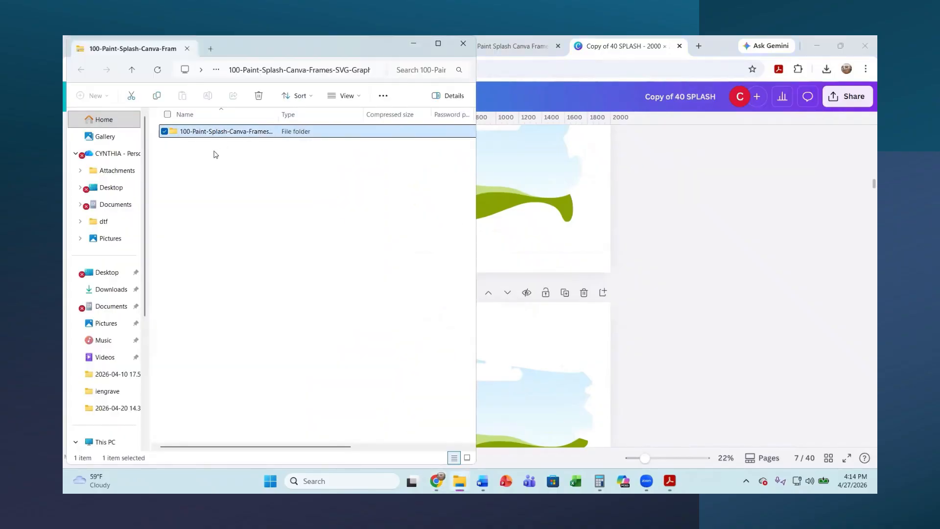
double_click(226, 135)
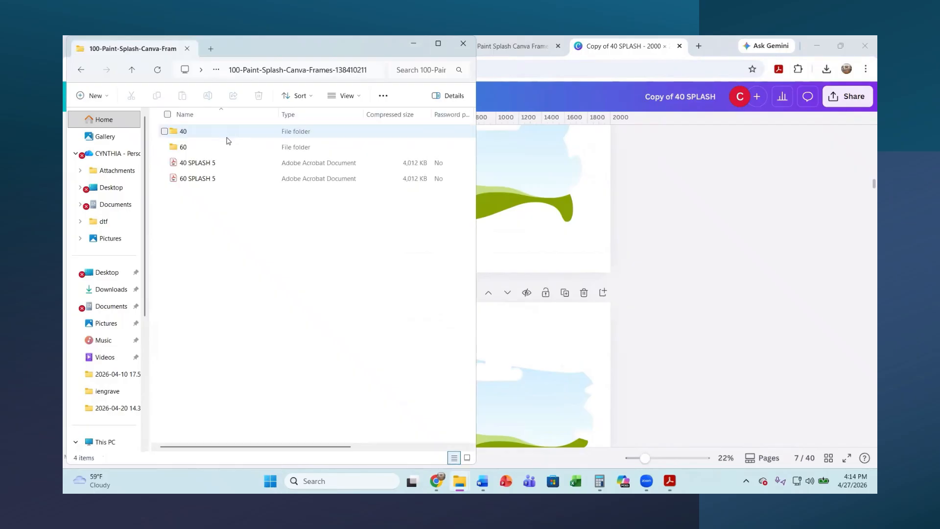
click(214, 179)
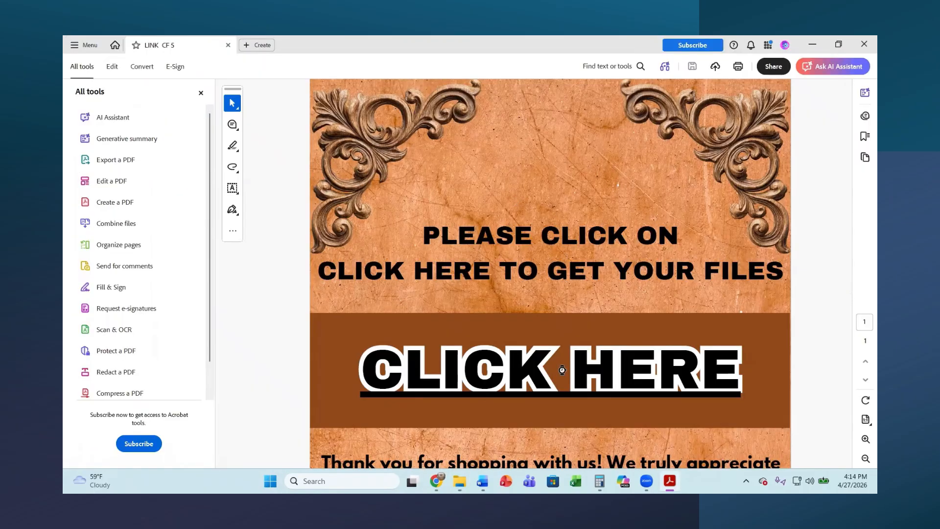
Follow the link in the 60 SPLASH 5 PDF and open the 60 SPLASH template in the Canva editor.
click(559, 372)
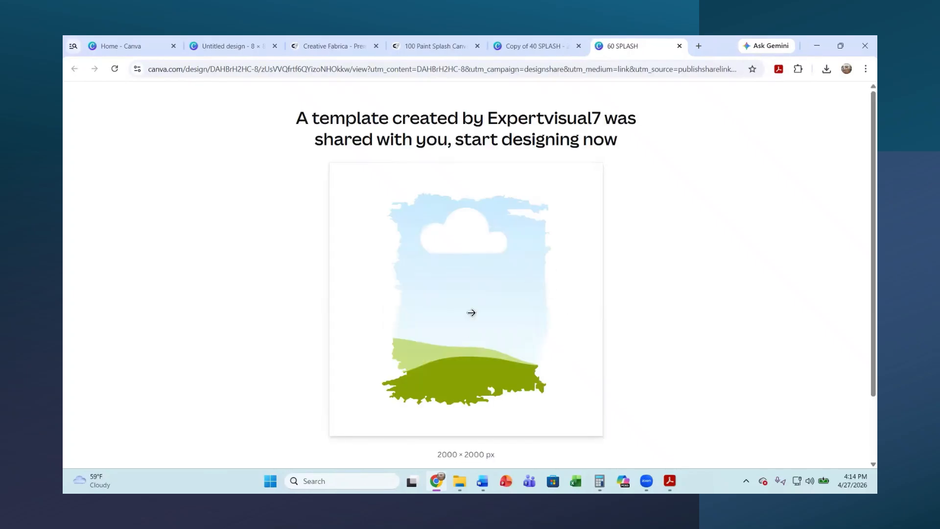
scroll(471, 310, down, 2)
scroll(475, 309, up, 2)
scroll(474, 309, down, 2)
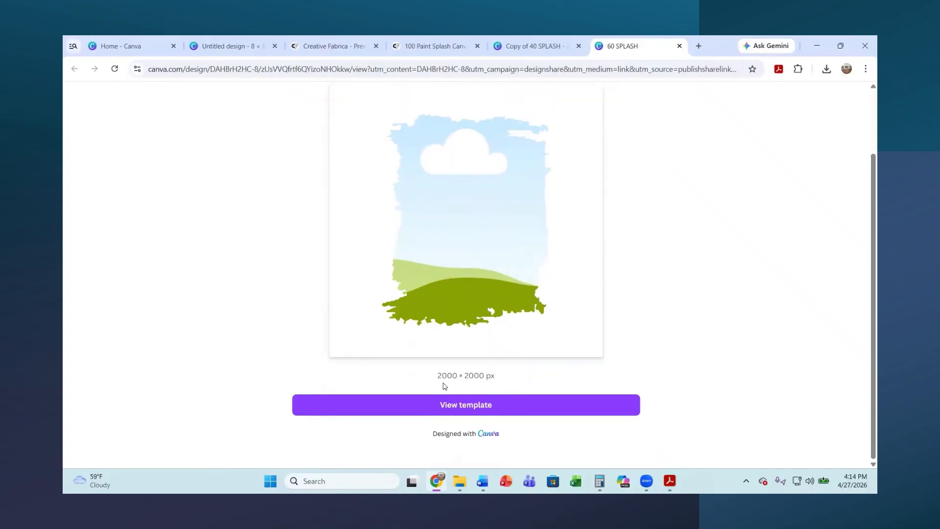
click(450, 407)
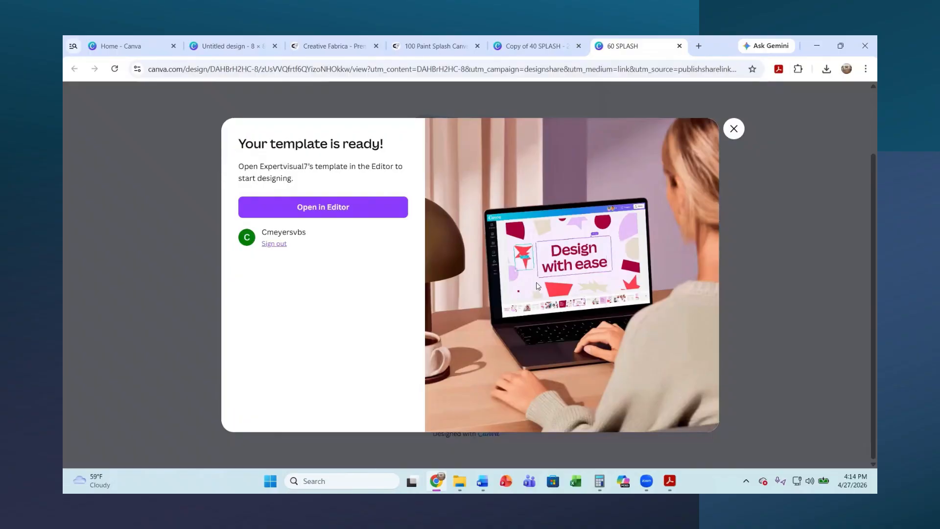
click(313, 208)
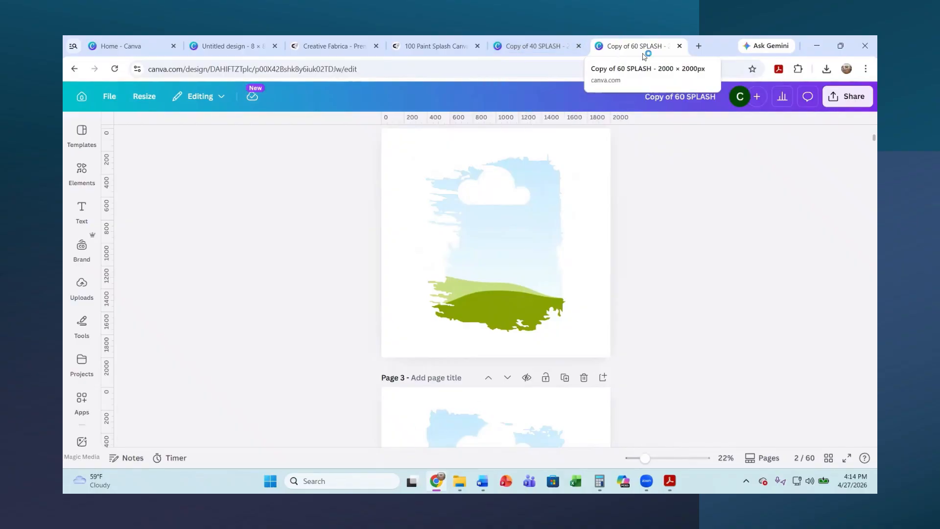
Fill the page 1 paint splash frame with the uploaded photo of the woman in the blue dress and reposition it inside the frame.
scroll(483, 336, up, 2)
scroll(485, 335, down, 5)
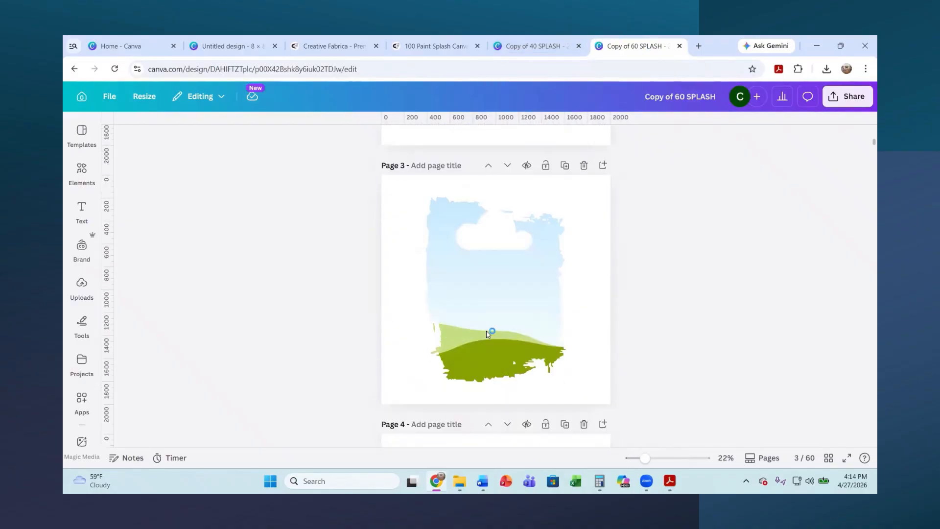
scroll(488, 334, down, 6)
scroll(488, 331, up, 6)
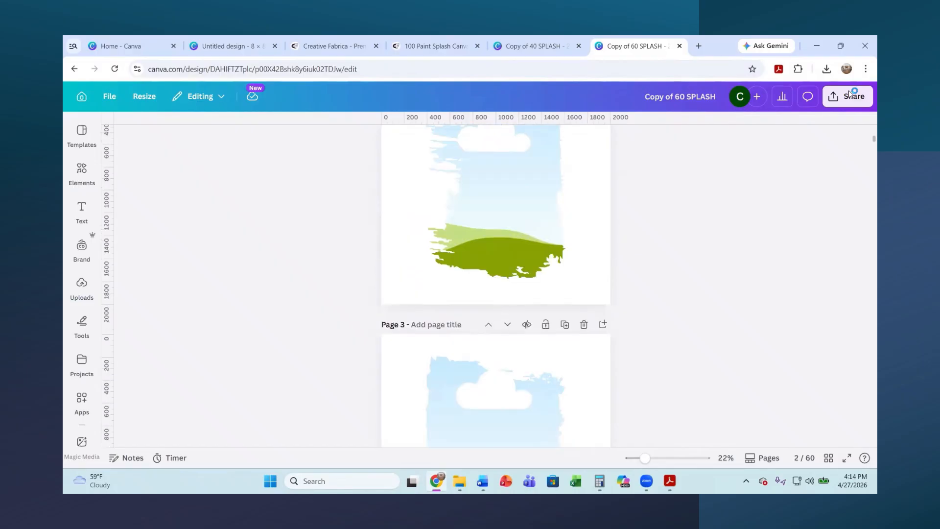
scroll(372, 294, up, 3)
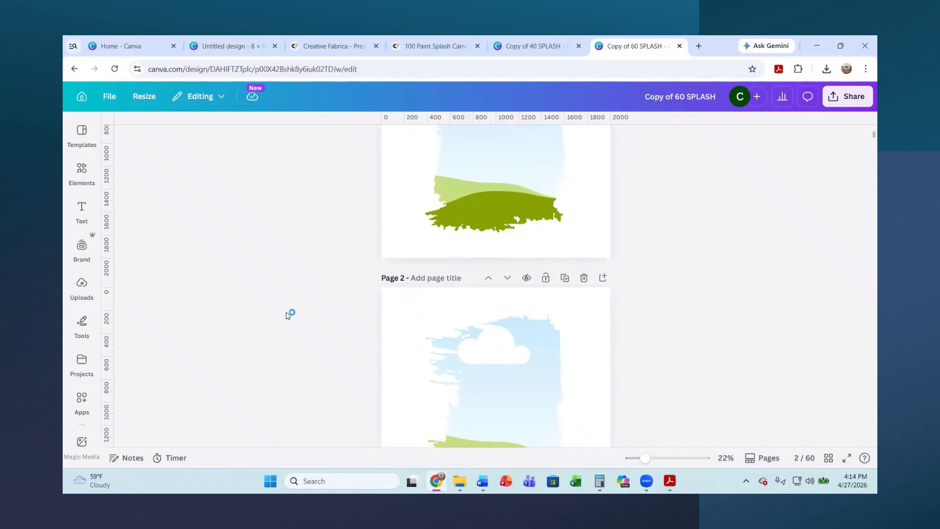
click(82, 287)
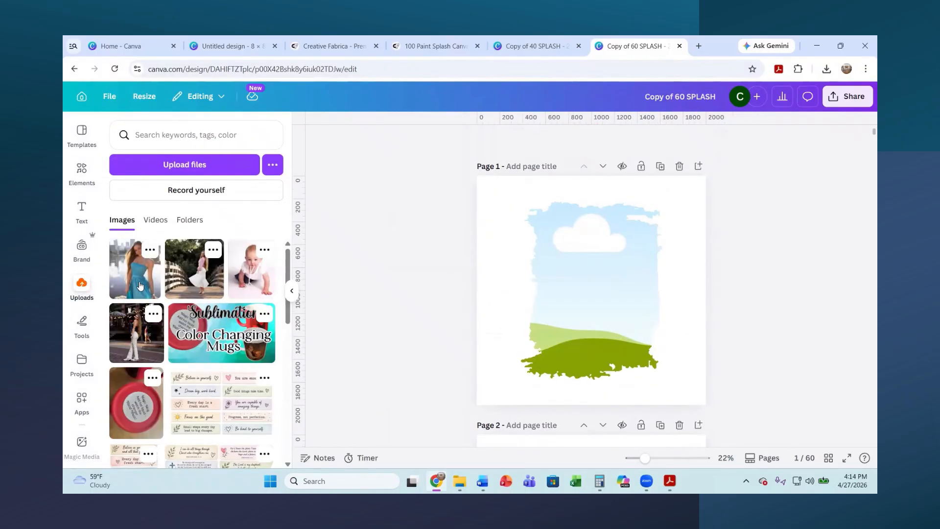
drag(126, 288, 531, 366)
double_click(579, 319)
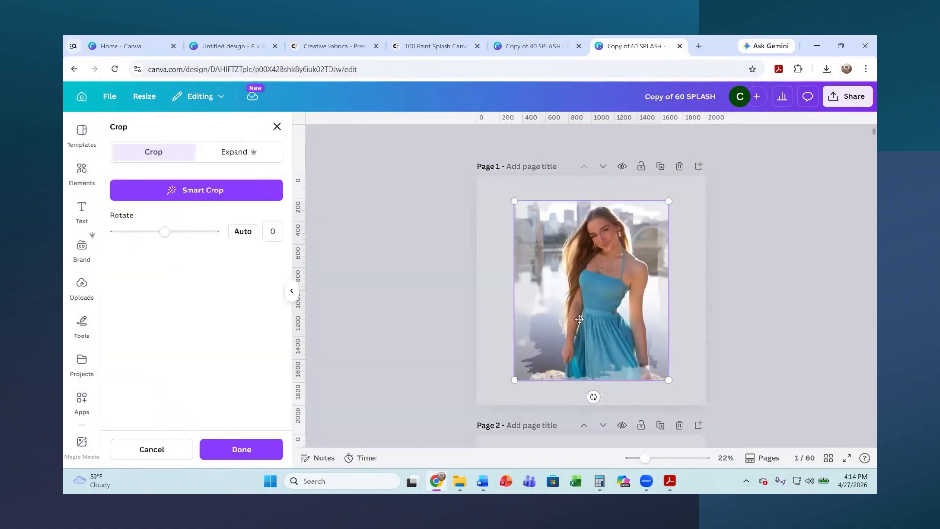
mouse_move(580, 321)
mouse_down()
mouse_move(597, 330)
mouse_move(586, 330)
mouse_up()
click(709, 306)
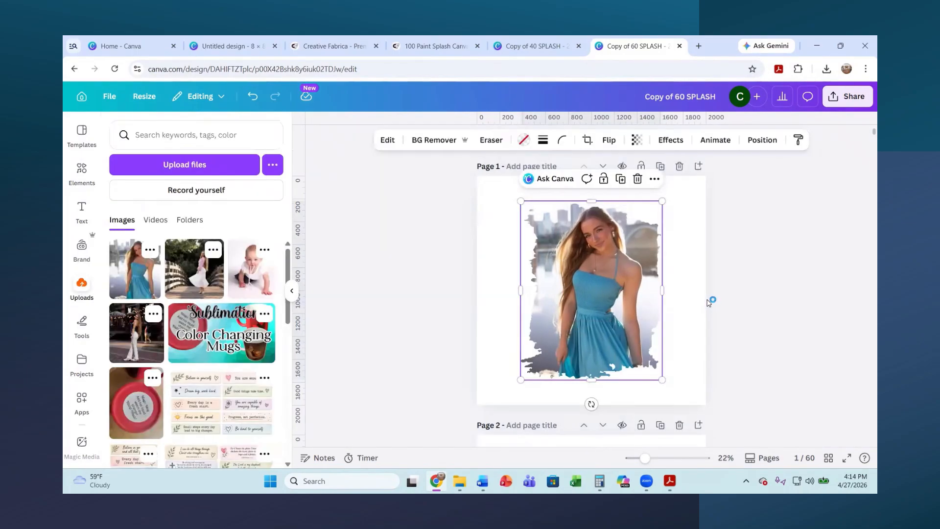
Duplicate page 2 with its empty paint splash frame and return to the original page.
scroll(719, 294, down, 5)
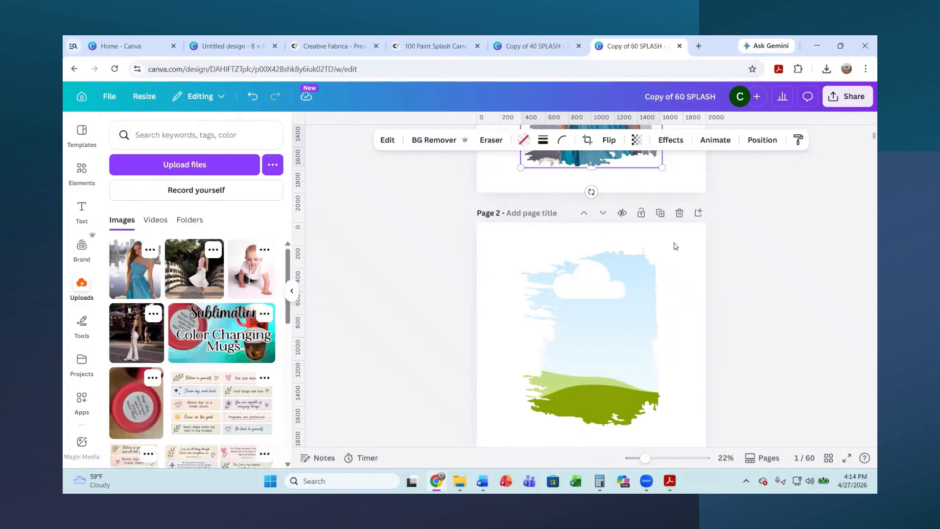
click(660, 212)
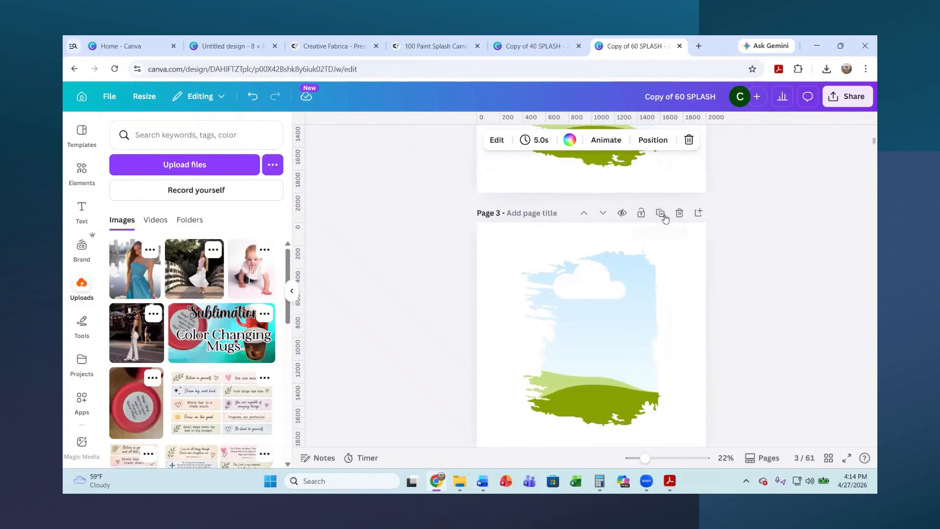
scroll(357, 319, up, 3)
scroll(365, 307, up, 1)
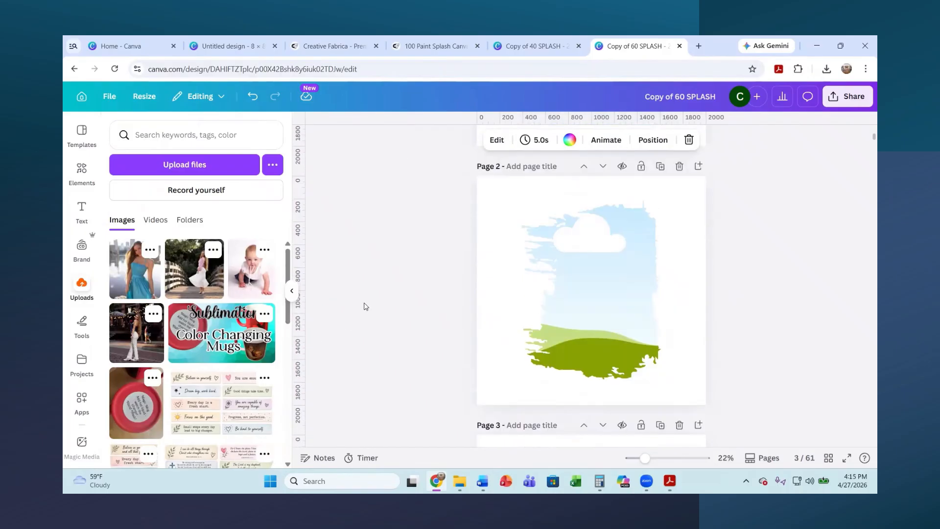
Fill the page 2 frame with the uploaded baby photo and shift the photo slightly right inside the frame.
click(251, 280)
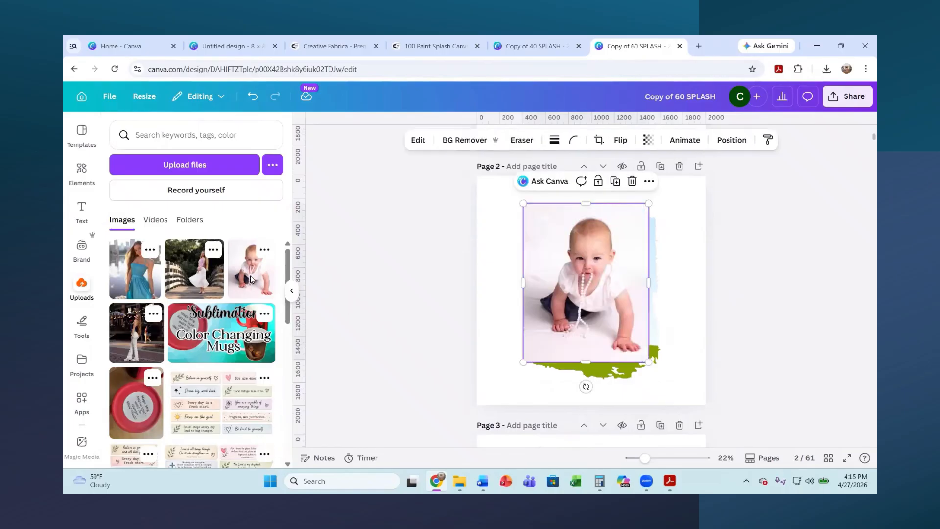
drag(576, 305, 535, 308)
drag(568, 273, 632, 317)
double_click(614, 328)
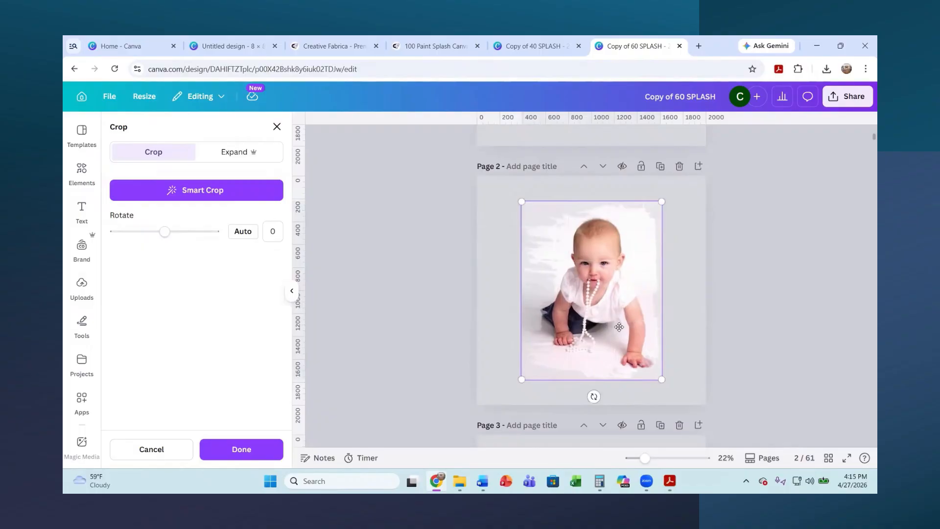
double_click(605, 329)
drag(607, 326, 613, 325)
click(707, 321)
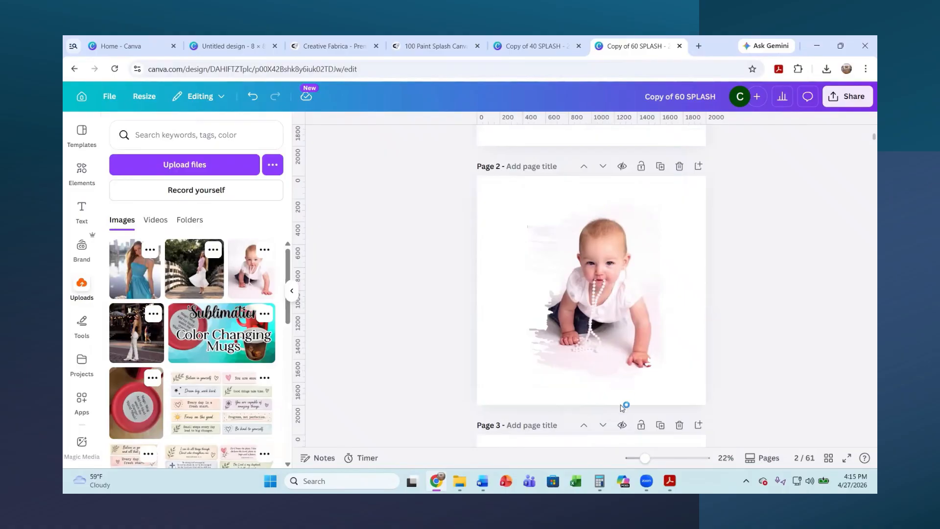
Fill the page 3 paint splash frame with the uploaded photo of the woman in white pants and shift it slightly right inside the frame.
scroll(612, 344, up, 5)
scroll(610, 342, down, 10)
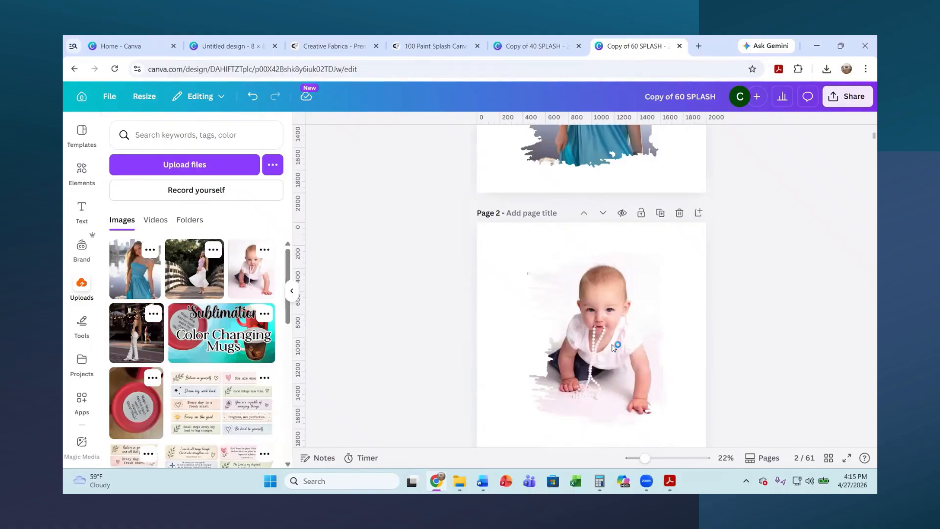
scroll(601, 230, up, 2)
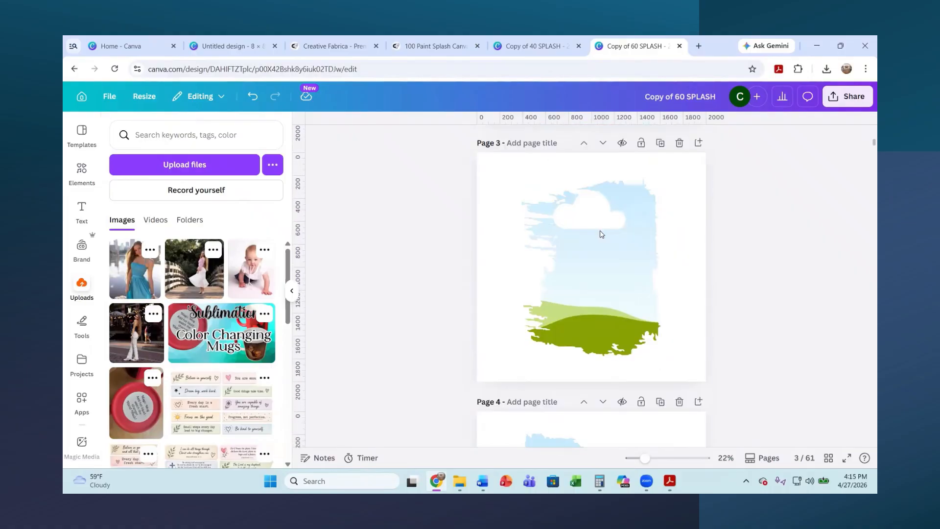
click(130, 352)
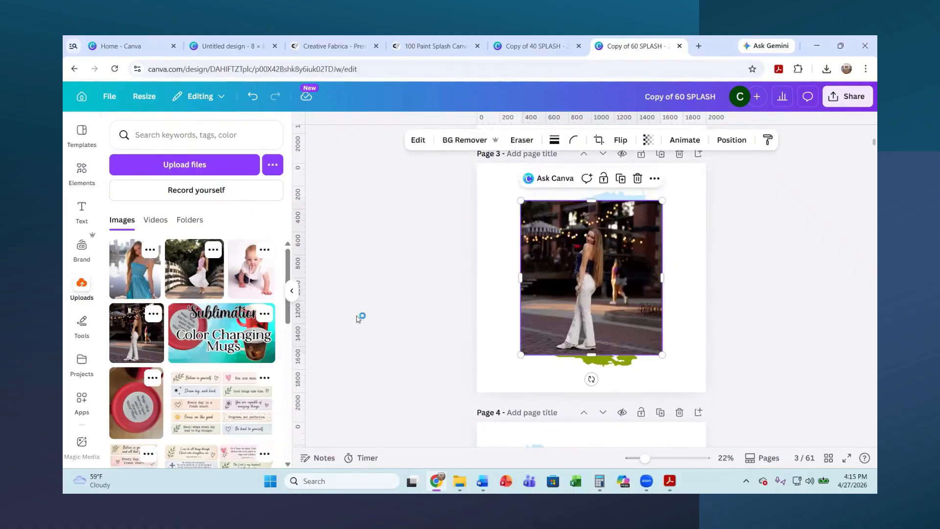
drag(537, 295, 613, 300)
click(601, 305)
double_click(602, 304)
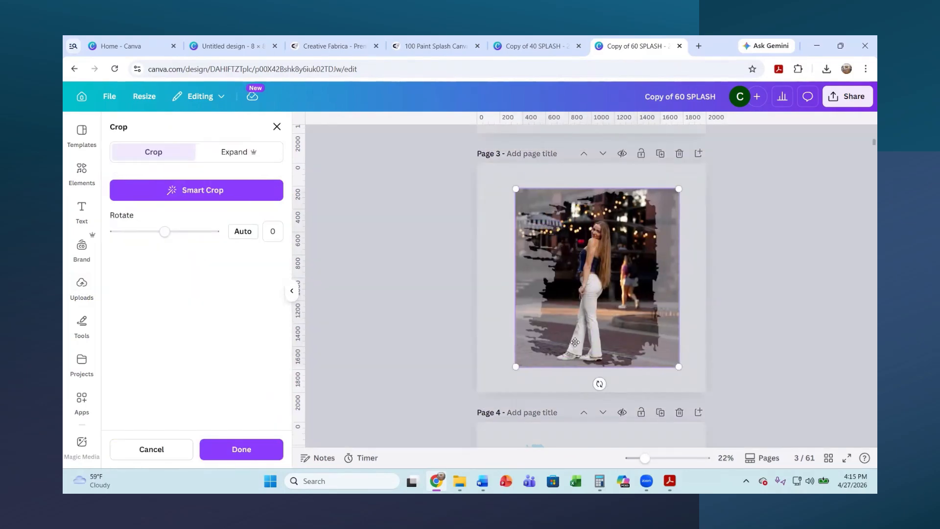
drag(579, 327, 583, 327)
click(740, 316)
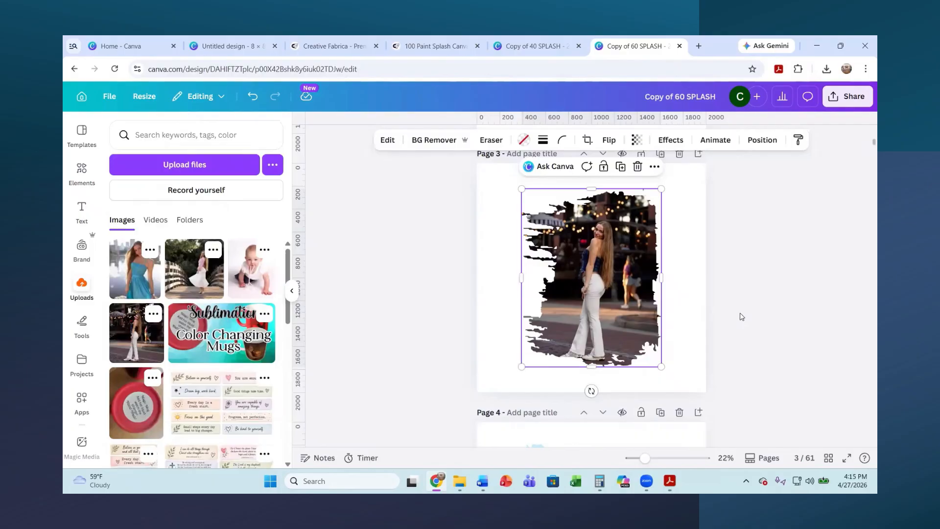
Review the filled pages and check how the page 1 photo is cropped inside its frame.
scroll(736, 324, up, 10)
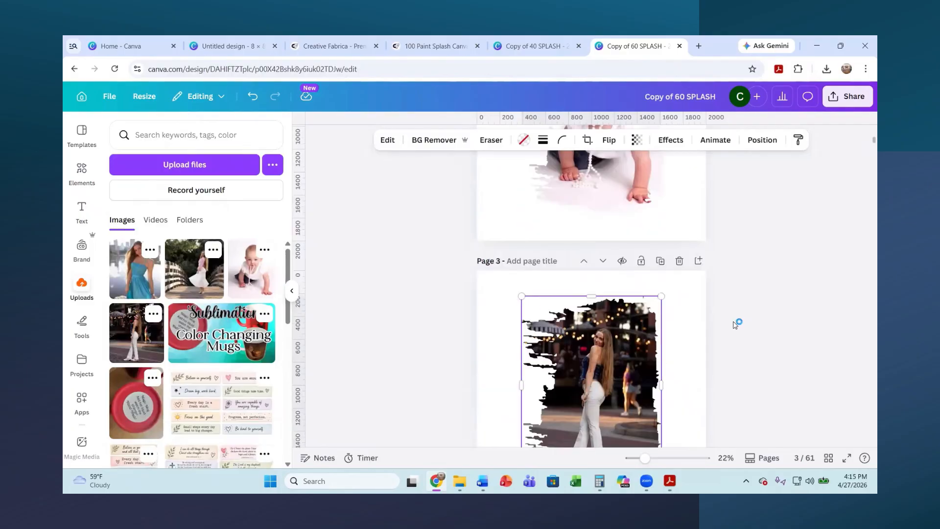
scroll(742, 321, down, 12)
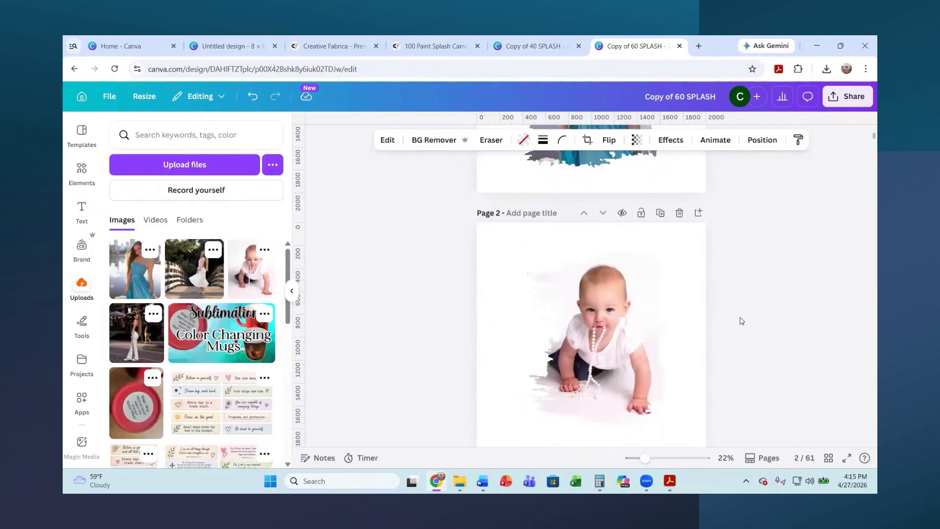
scroll(741, 321, up, 12)
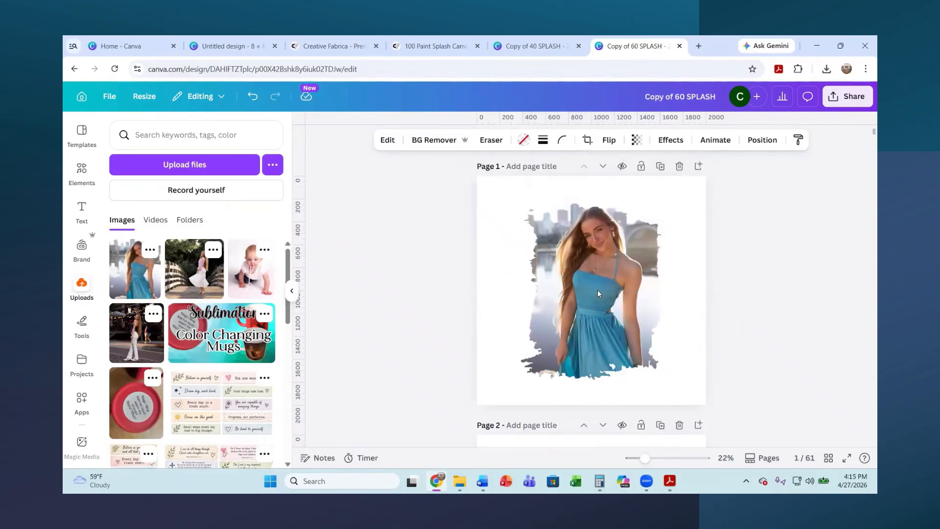
double_click(579, 322)
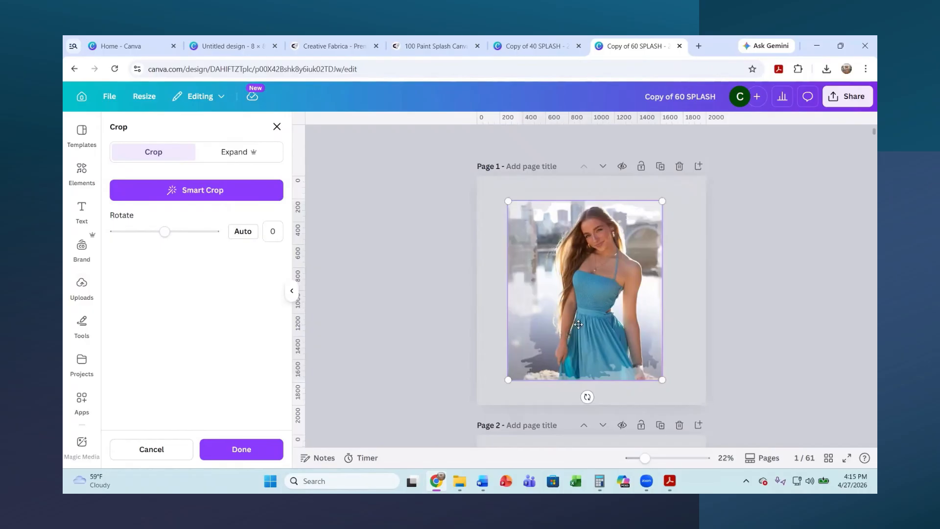
click(781, 280)
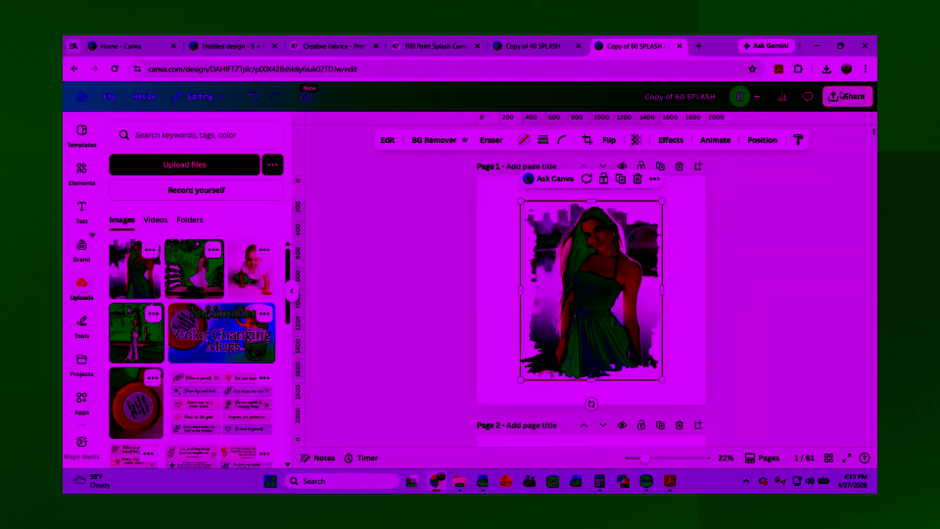
Set up a PNG download with a transparent background and a size multiplier of 1.75.
click(844, 98)
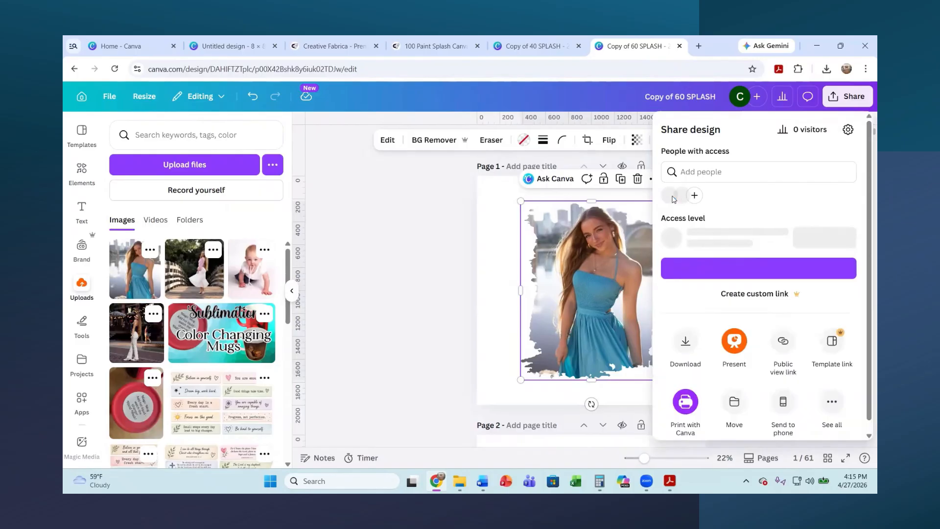
click(682, 342)
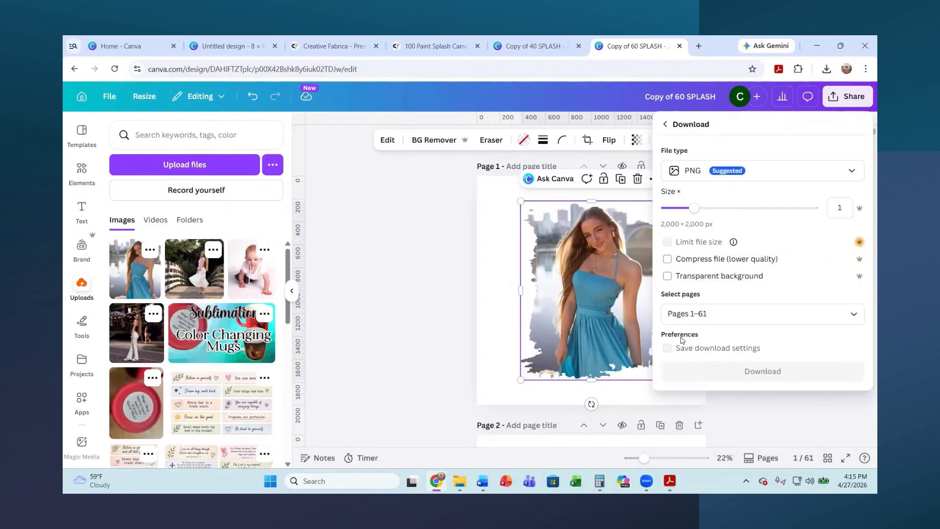
click(667, 277)
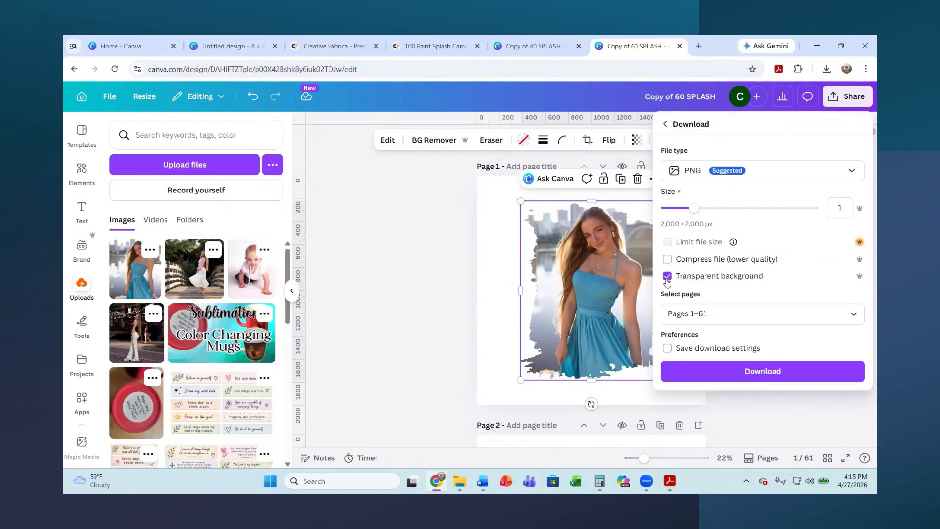
drag(694, 207, 736, 209)
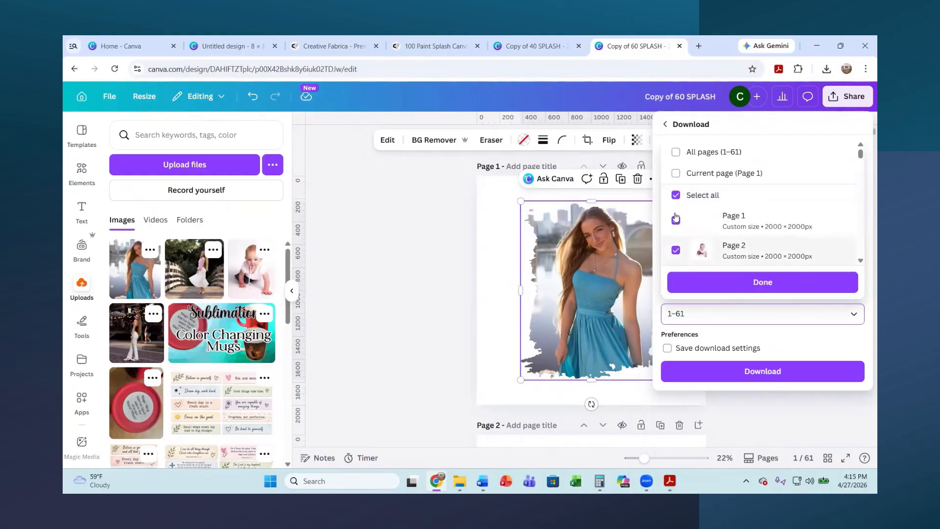
Limit the download to pages 1–3 and download them.
click(676, 195)
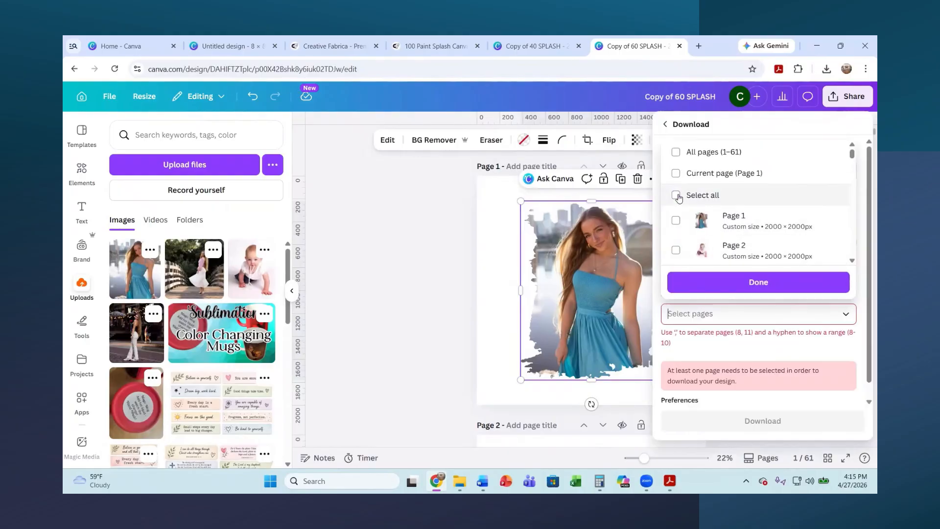
click(676, 220)
click(676, 251)
scroll(705, 215, down, 1)
scroll(705, 215, down, 2)
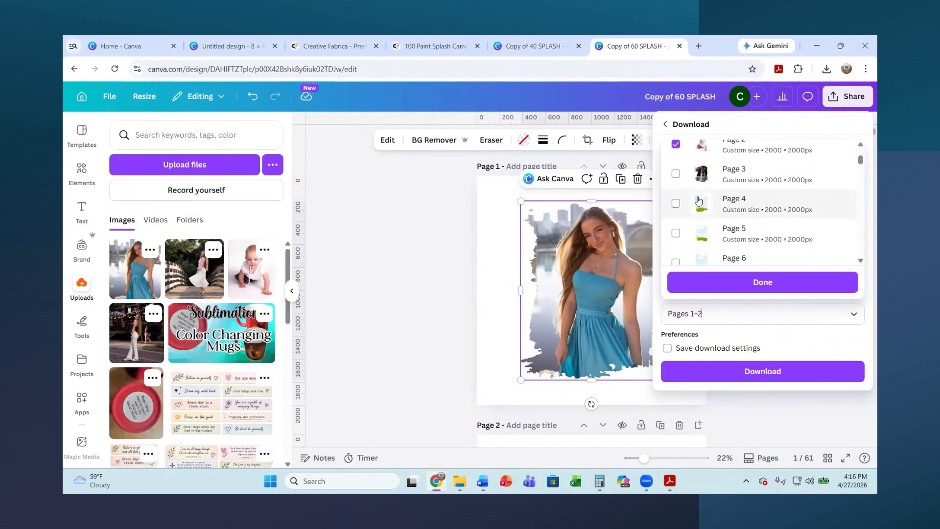
click(675, 175)
scroll(705, 206, up, 3)
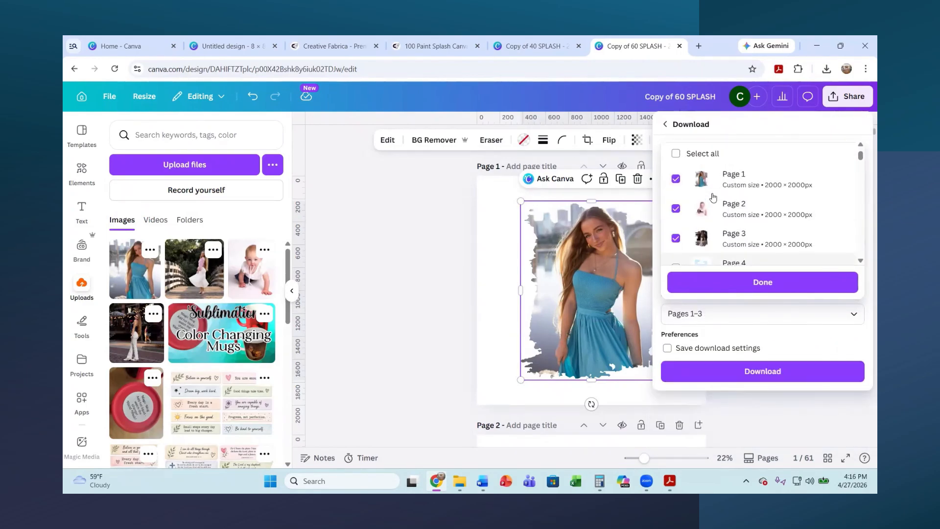
click(752, 284)
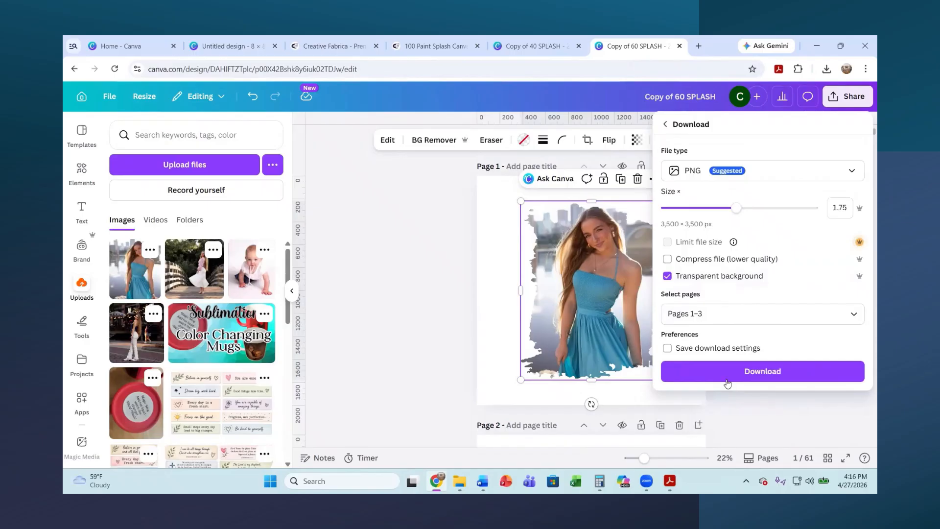
click(728, 381)
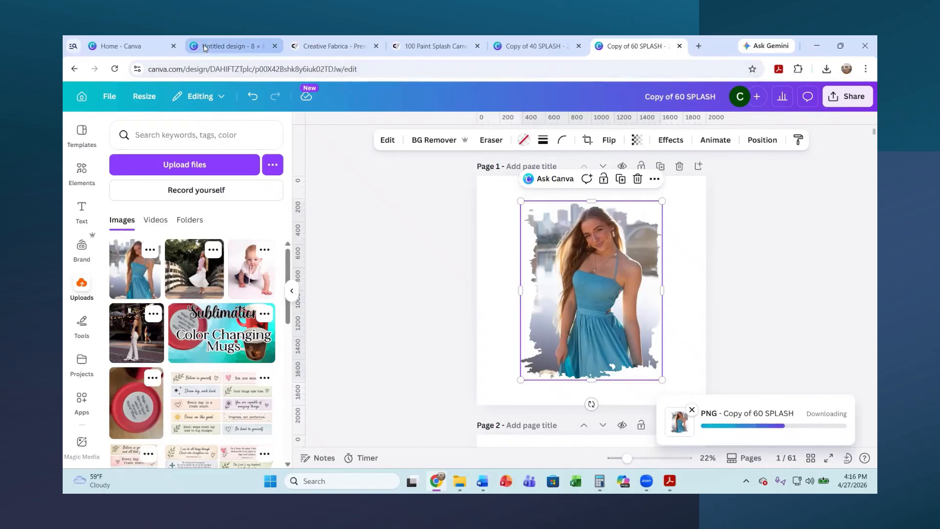
Open the downloaded Copy of 60 SPLASH.zip from the browser's download history and bring its File Explorer window forward.
click(147, 49)
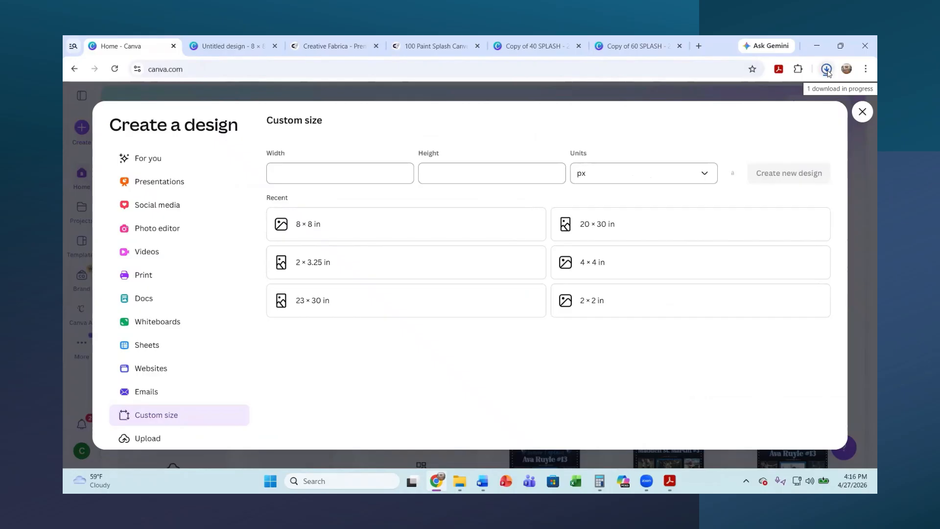
click(827, 72)
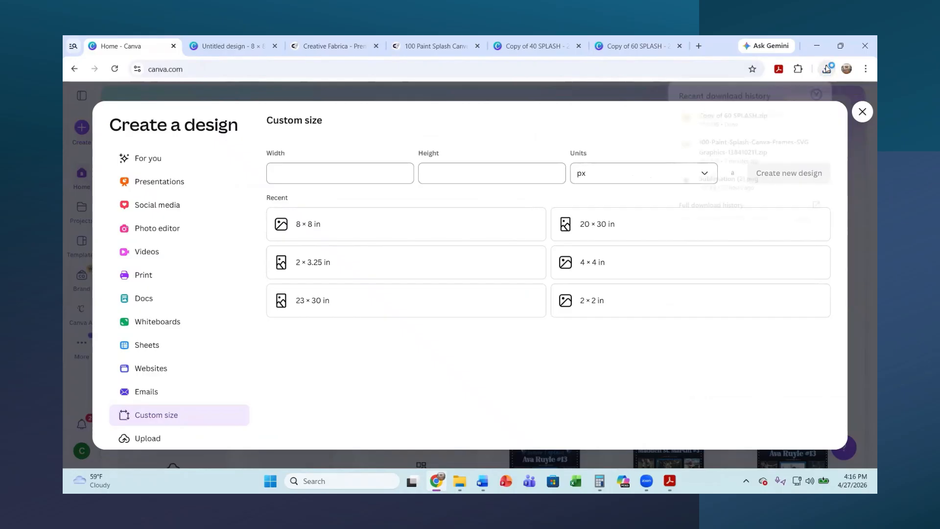
click(832, 68)
click(826, 71)
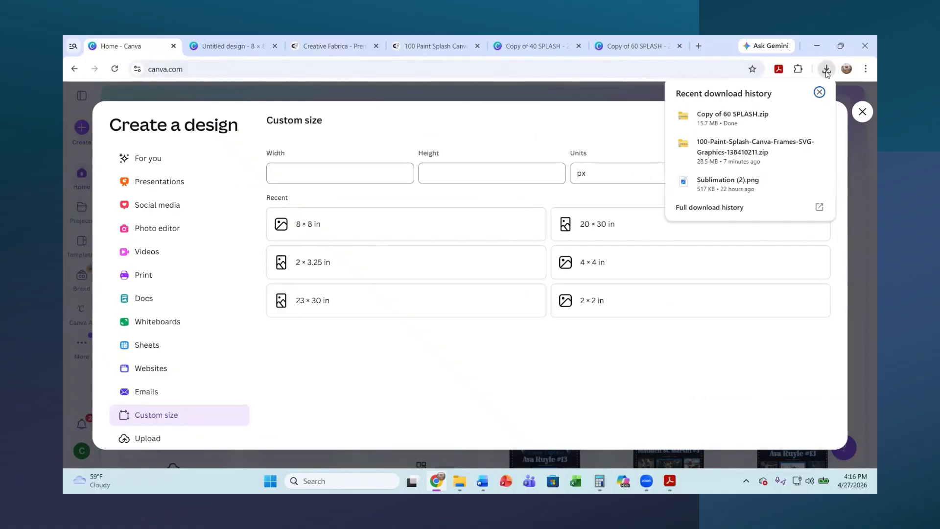
click(704, 123)
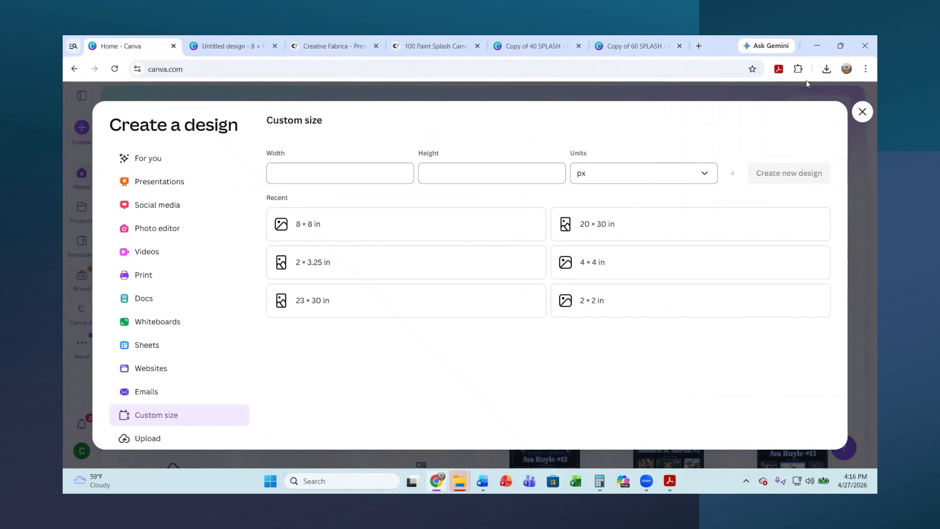
click(827, 69)
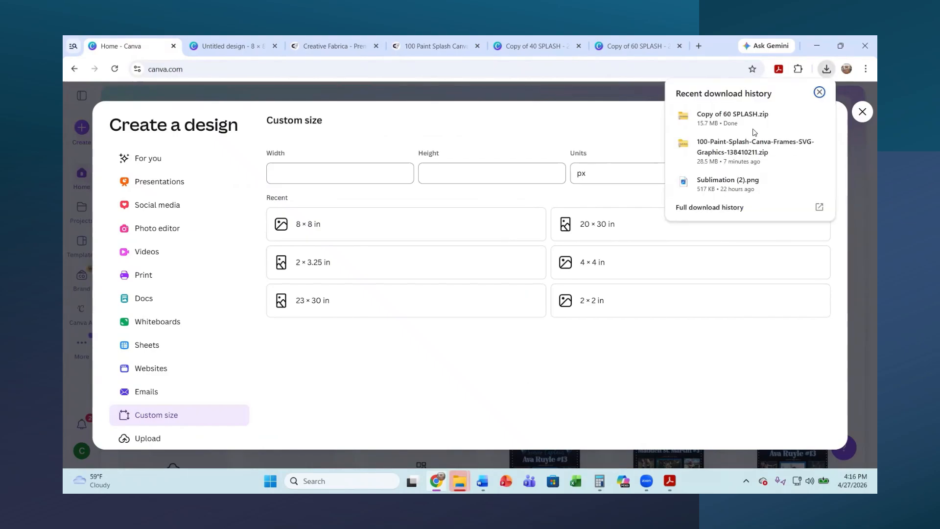
click(721, 123)
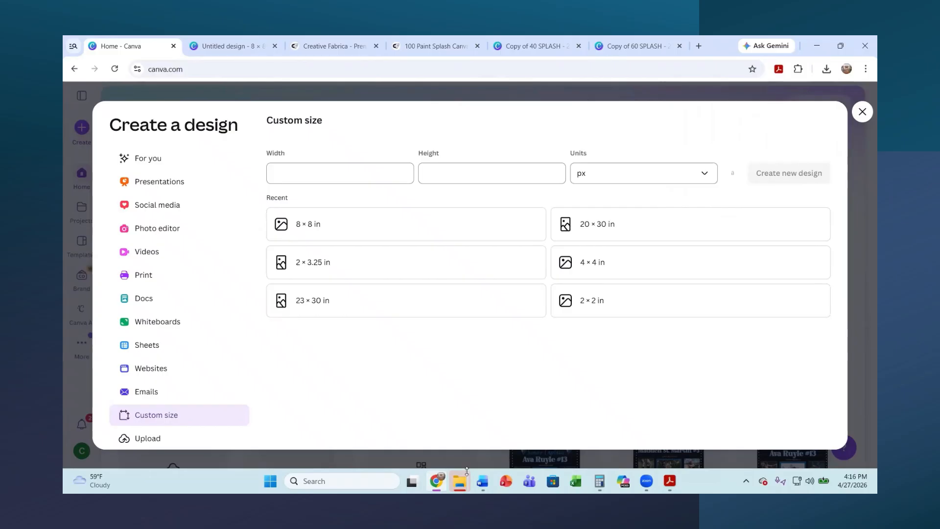
mouse_move(460, 481)
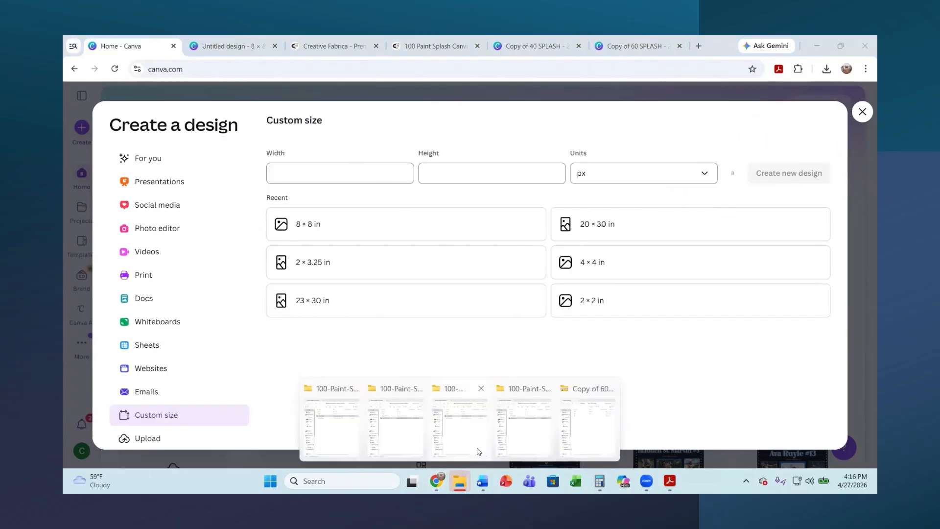
click(579, 395)
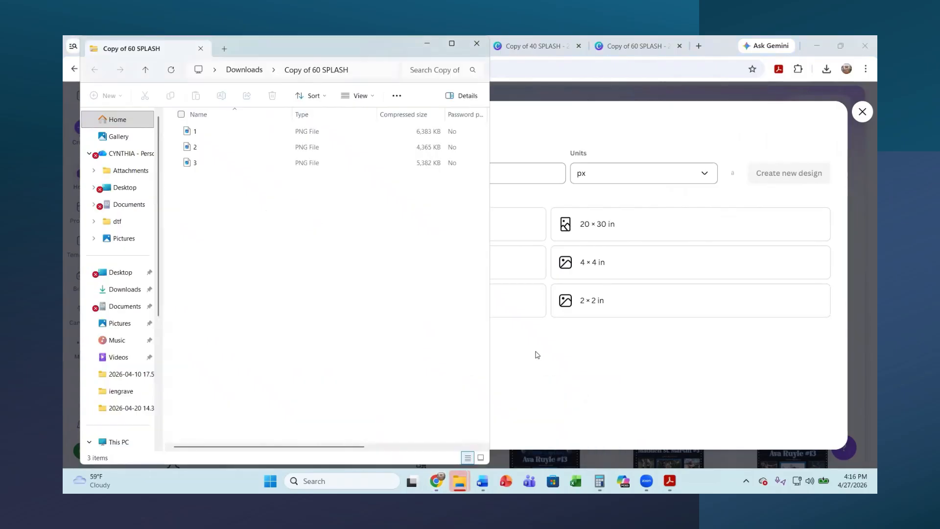
Extract all files from the Copy of 60 SPLASH archive into a Downloads subfolder named with the person's first name.
click(397, 96)
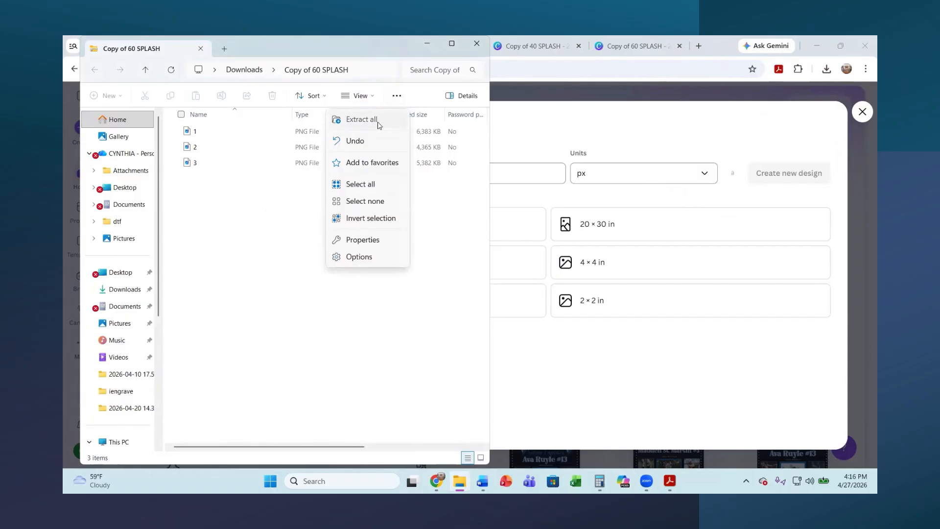
click(362, 120)
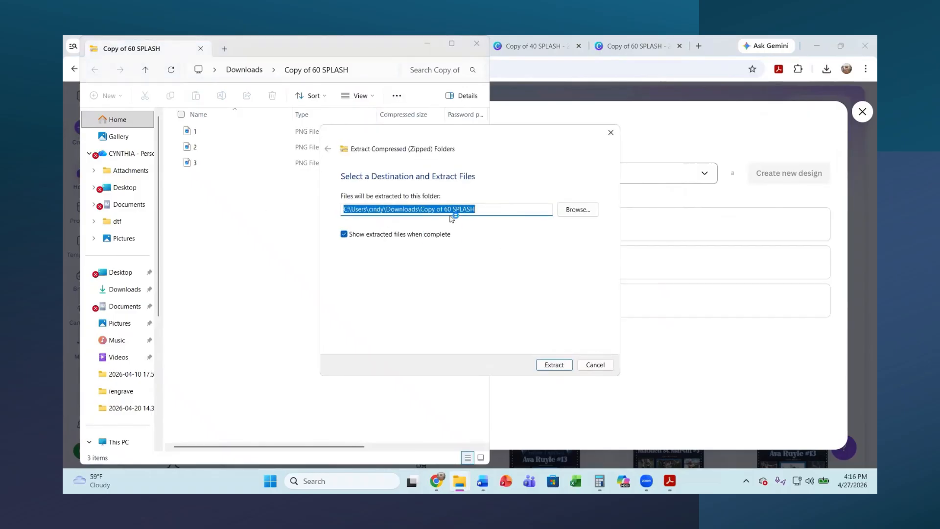
drag(480, 209, 418, 208)
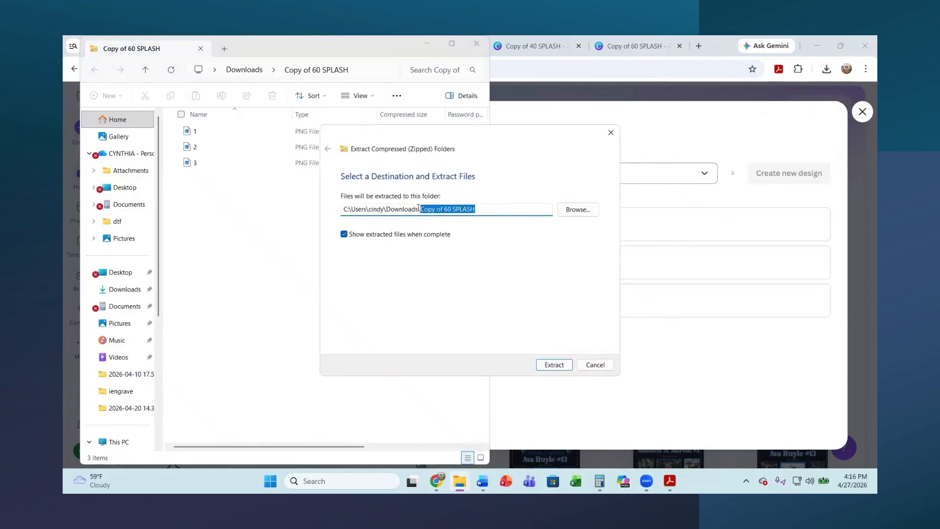
text(ava)
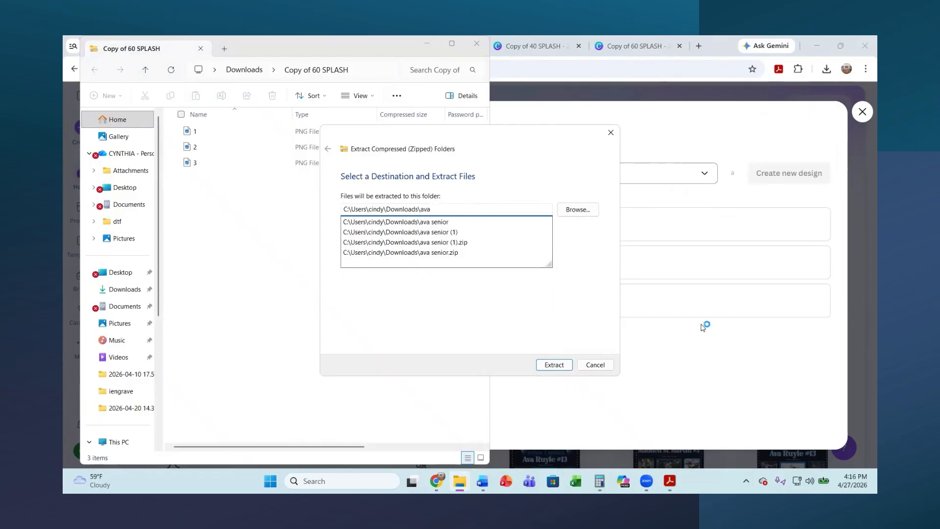
click(549, 367)
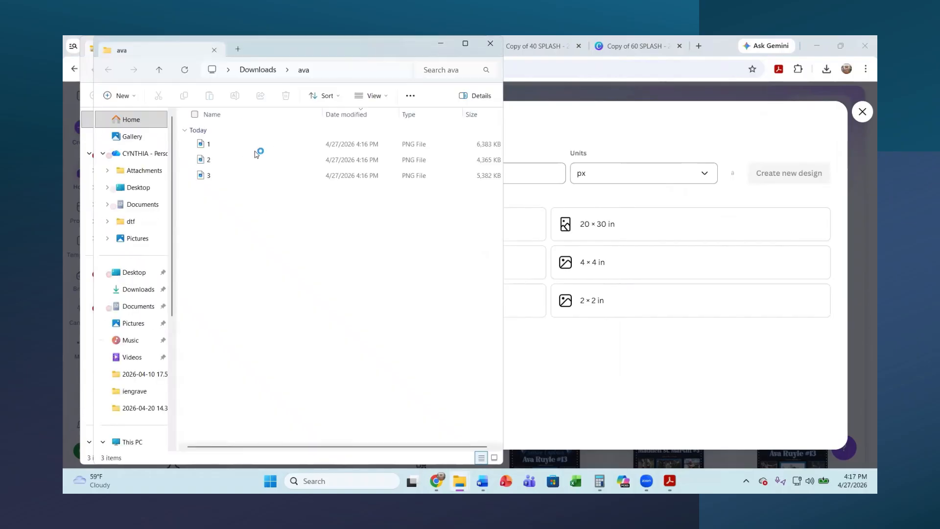
Open the extracted image 1 in the photo viewer and browse through the other extracted PNGs to check their transparent backgrounds.
click(253, 145)
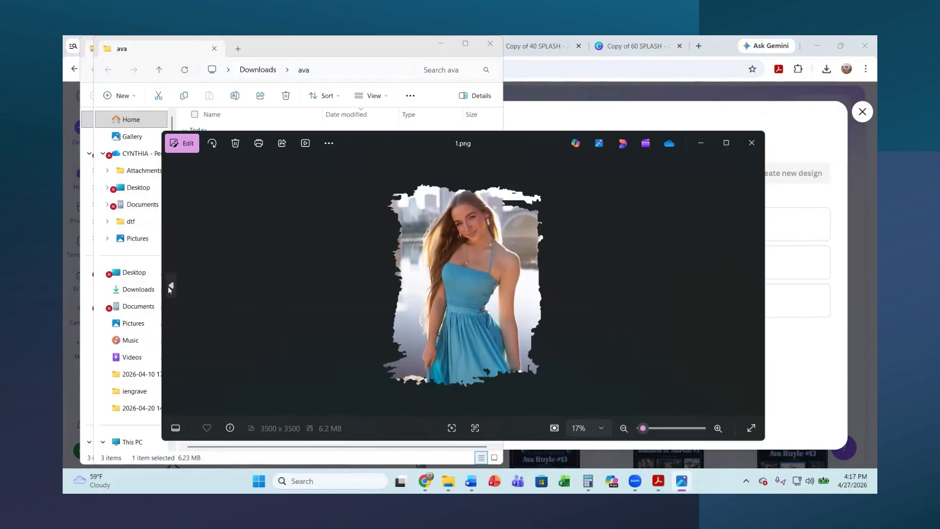
click(168, 286)
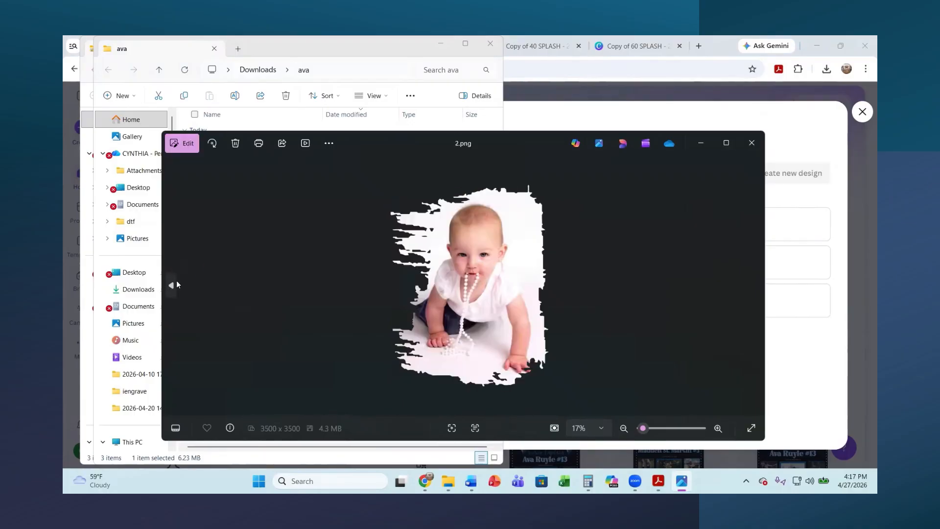
click(171, 284)
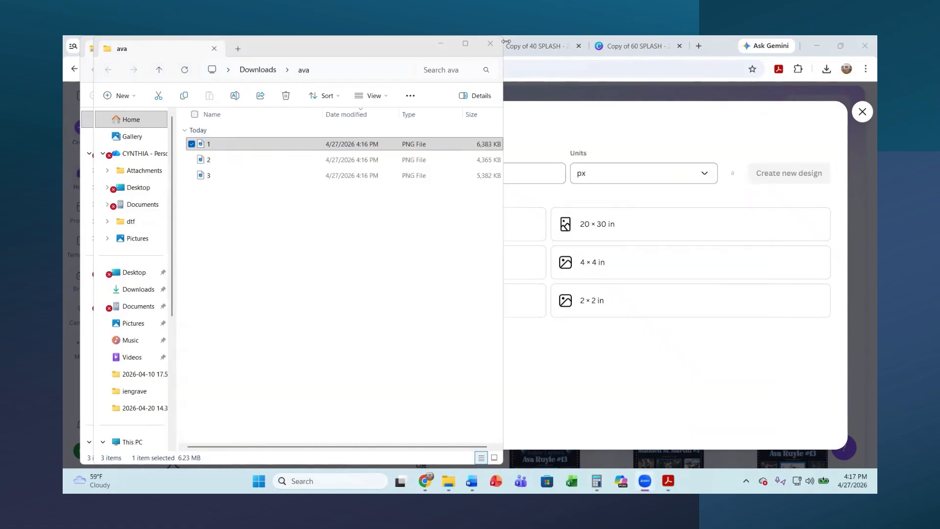
Close the two File Explorer windows and create a new design in the recent 8 × 8 in size.
click(490, 43)
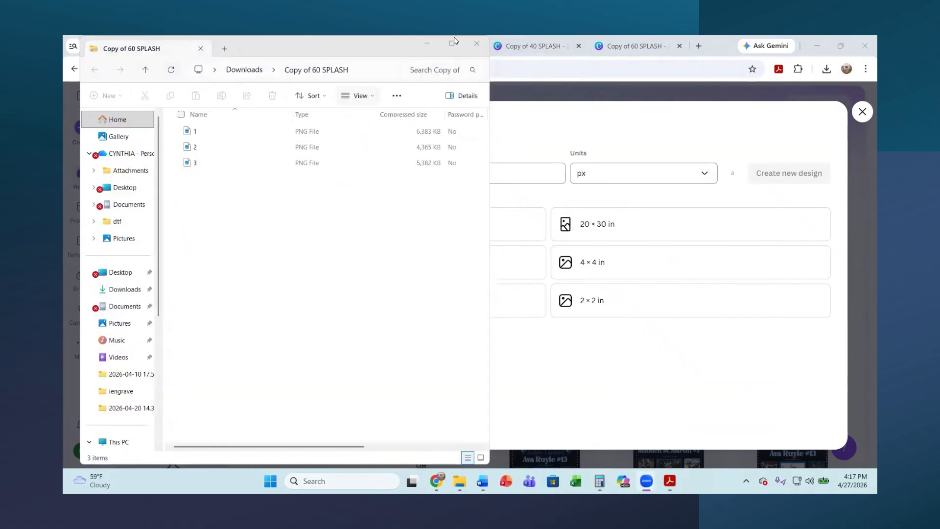
click(471, 49)
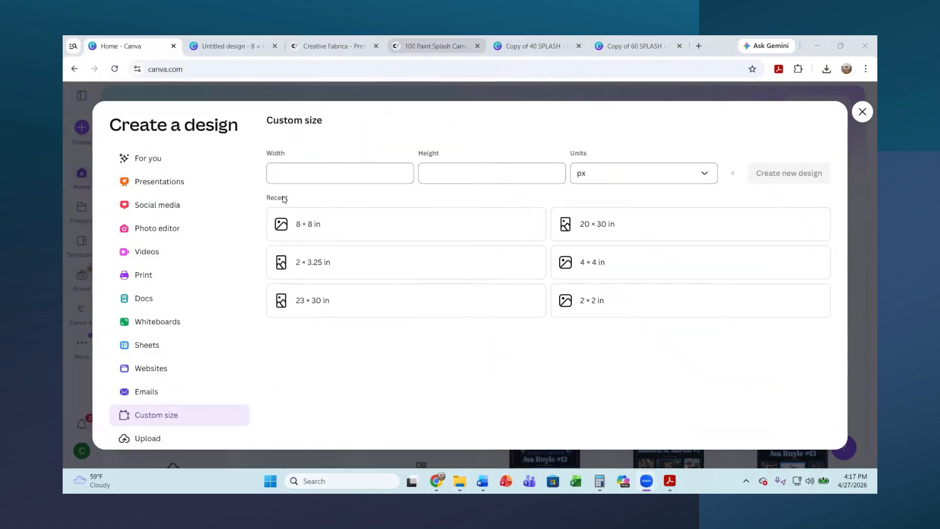
click(326, 231)
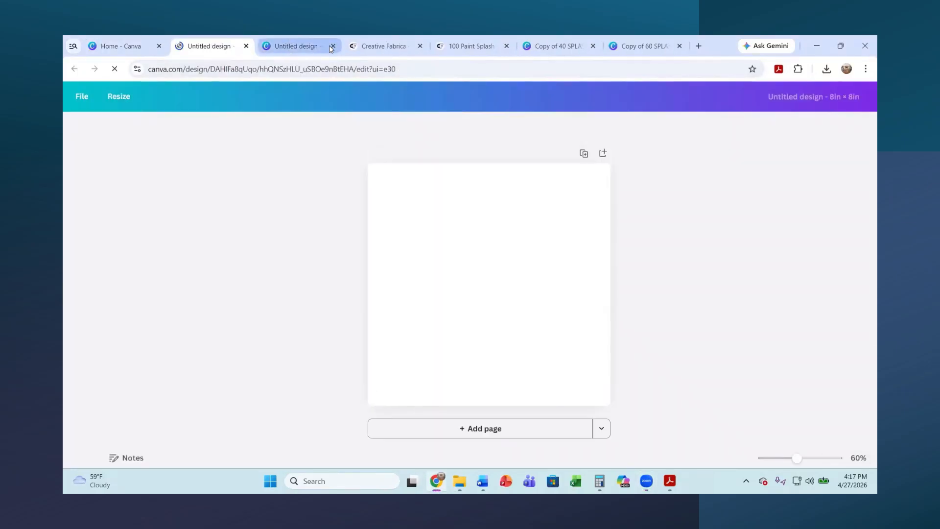
In the other open 8 × 8 in untitled design, upload the extracted PNGs 1, 2 and 3 from the Downloads subfolder.
click(329, 48)
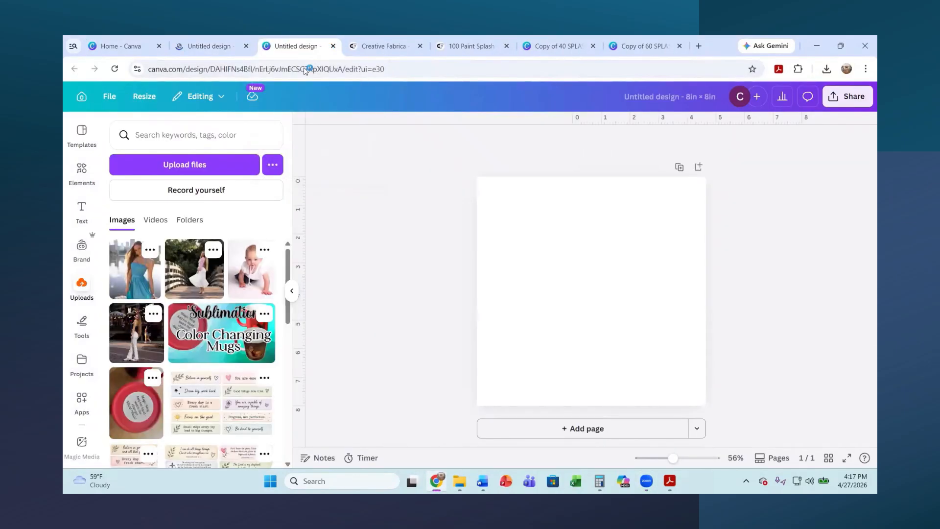
click(192, 165)
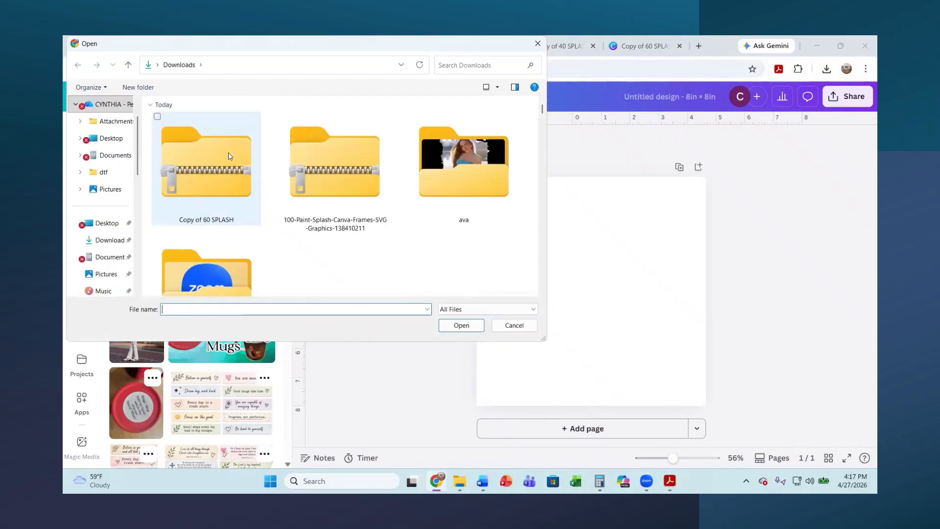
double_click(457, 173)
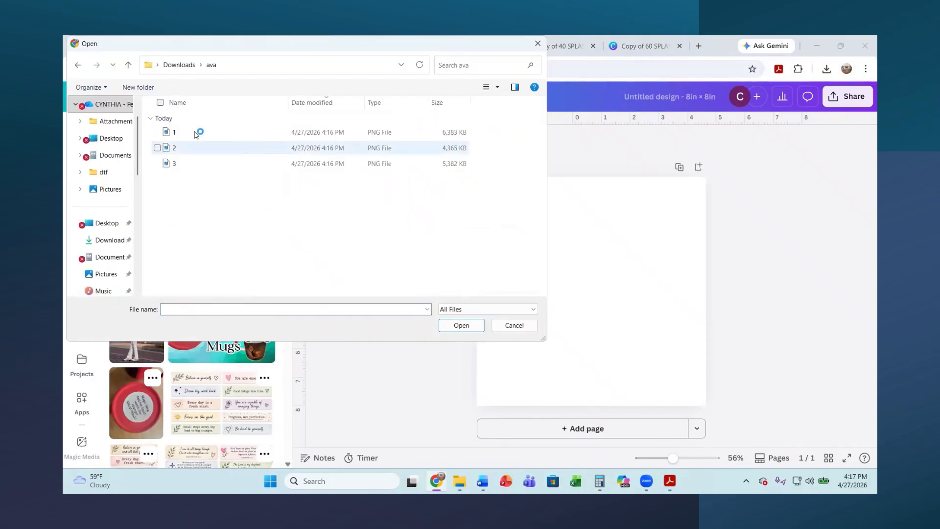
click(160, 103)
click(461, 325)
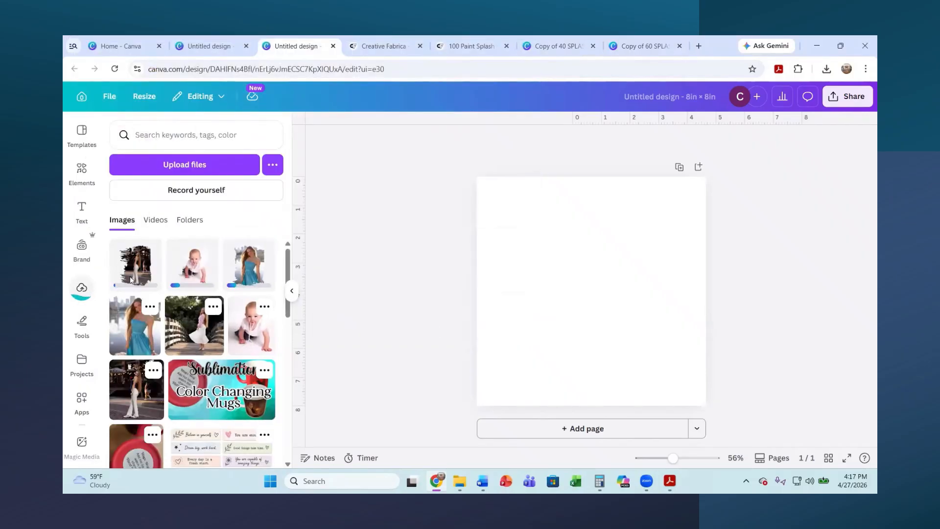
Look through the paint splash frame pages in the Copy of 40 SPLASH design.
click(641, 46)
click(558, 46)
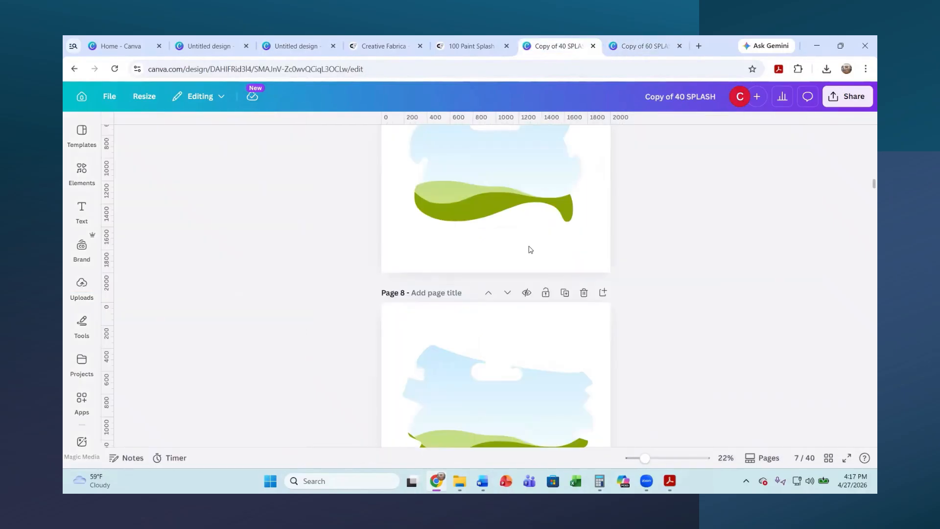
scroll(568, 318, up, 5)
scroll(568, 318, down, 2)
scroll(571, 317, up, 3)
scroll(571, 316, up, 2)
scroll(575, 301, down, 2)
Return to the newly created 8 × 8 in design and upload PNGs 1, 2 and 3 from the extracted folder.
click(195, 45)
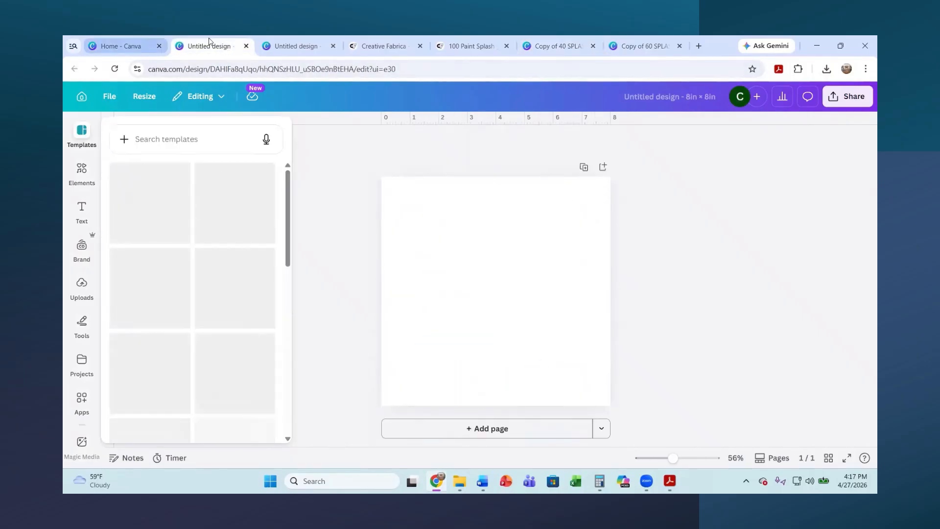
click(129, 43)
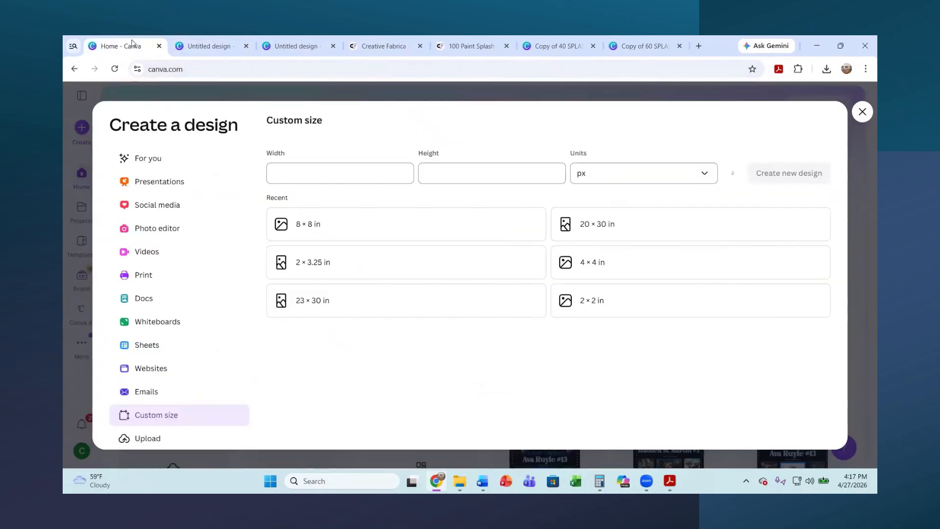
click(209, 46)
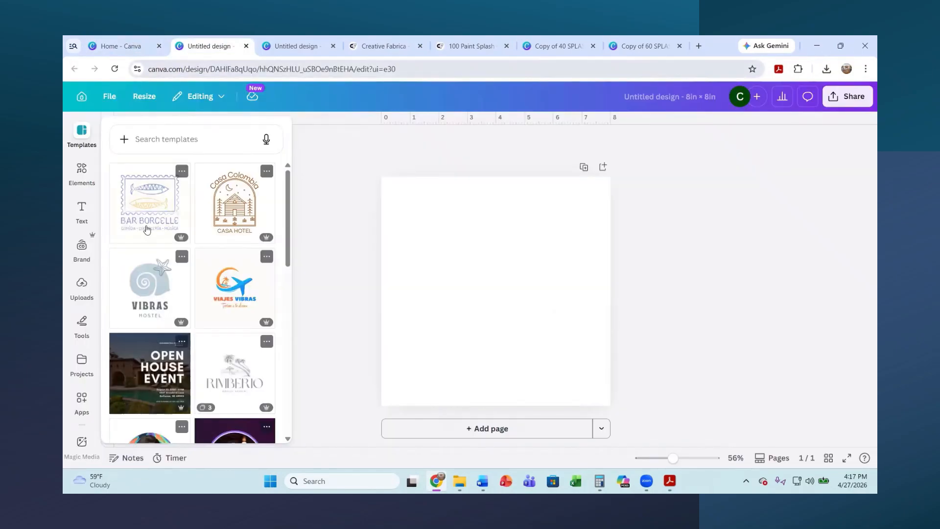
click(81, 286)
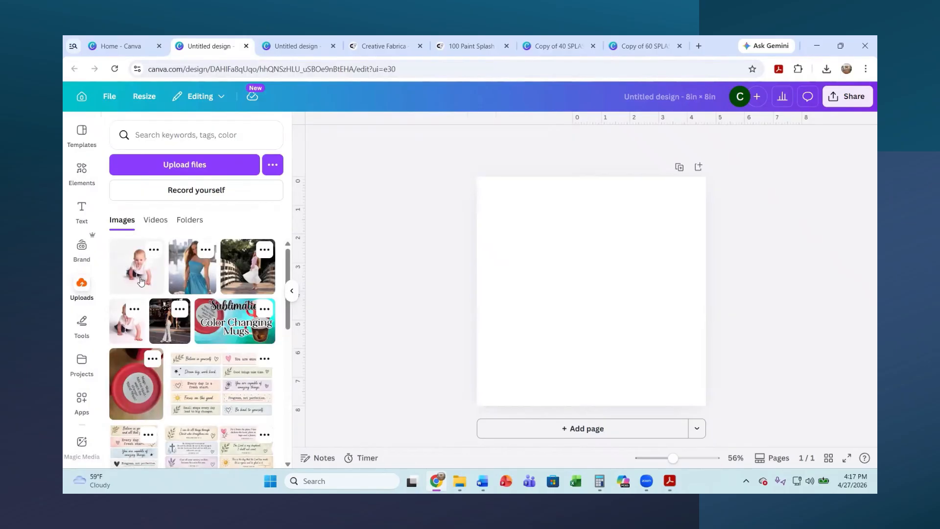
click(178, 170)
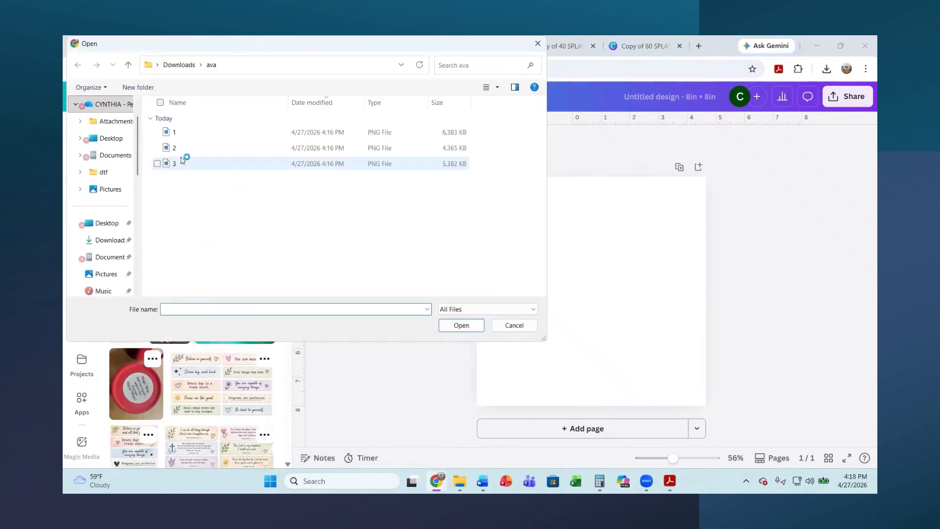
click(160, 103)
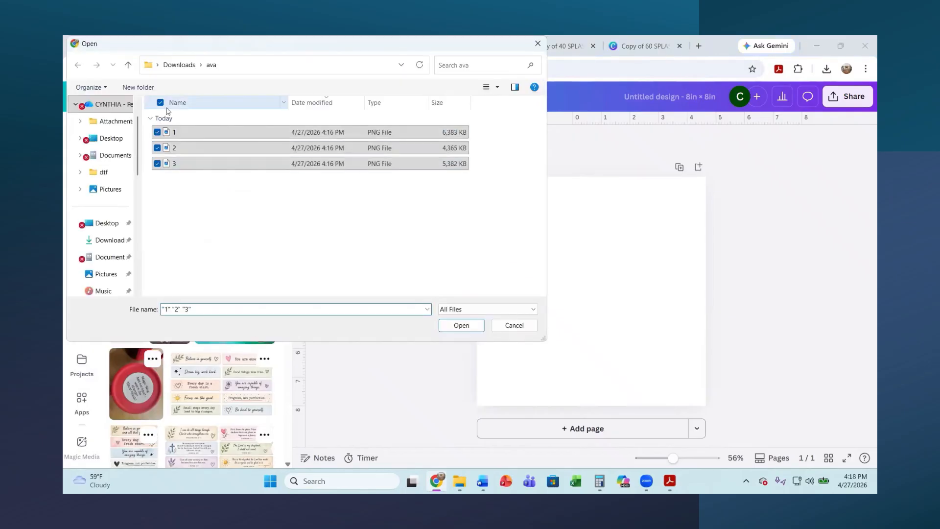
click(475, 325)
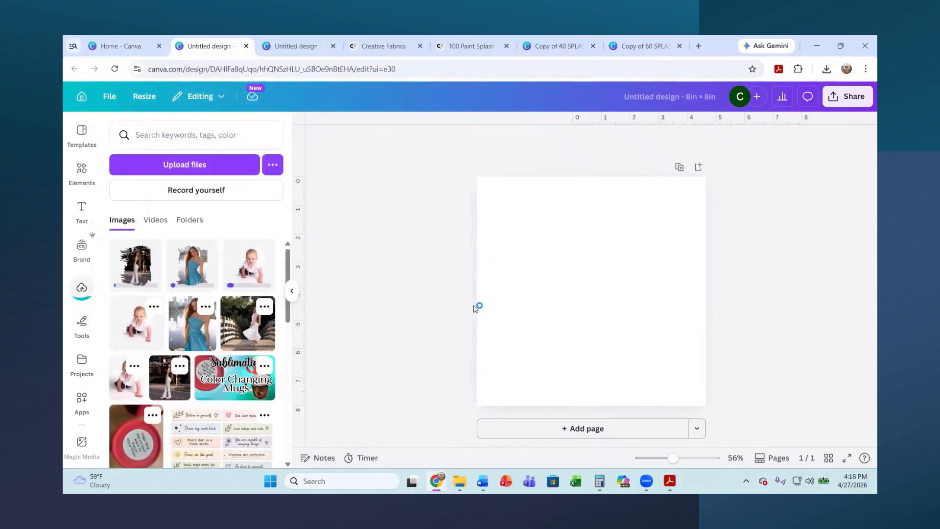
Add the uploaded splash image of the woman in white pants, enlarge it and position it in the lower part of the page.
click(138, 272)
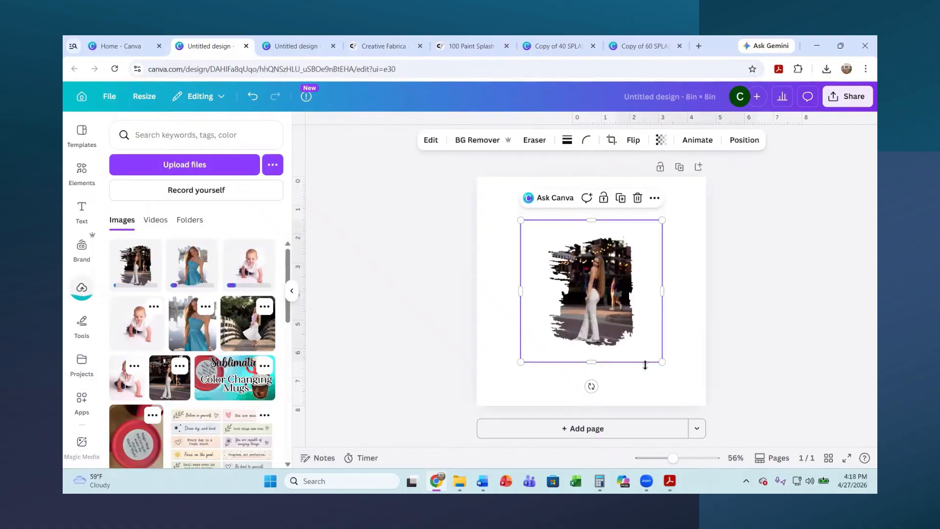
drag(604, 322, 597, 366)
drag(514, 258, 447, 198)
drag(574, 324, 593, 337)
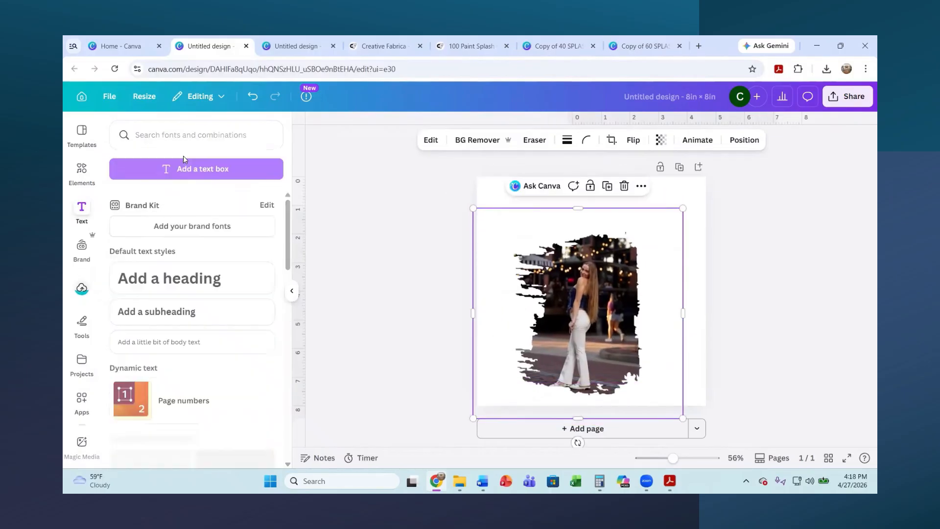
Add a text box reading "Join us for a Celebration".
click(185, 168)
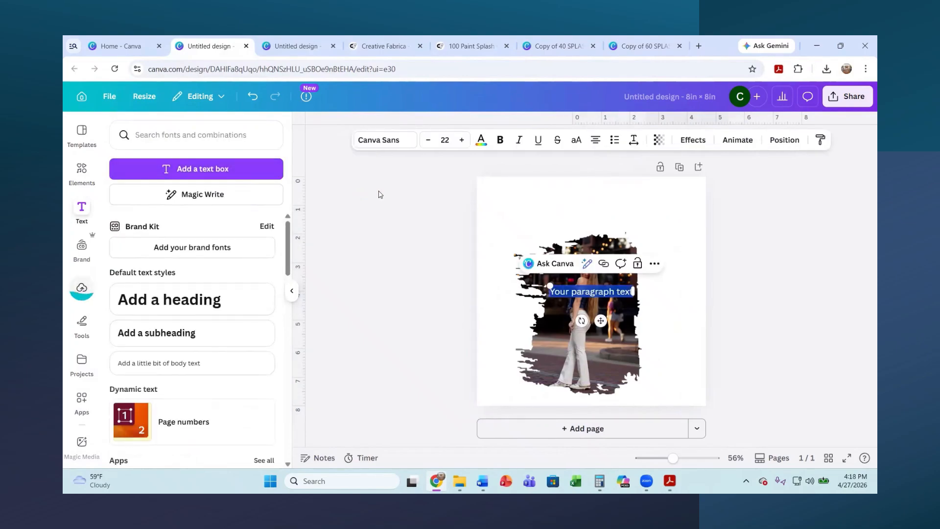
text(Join us for a Ce)
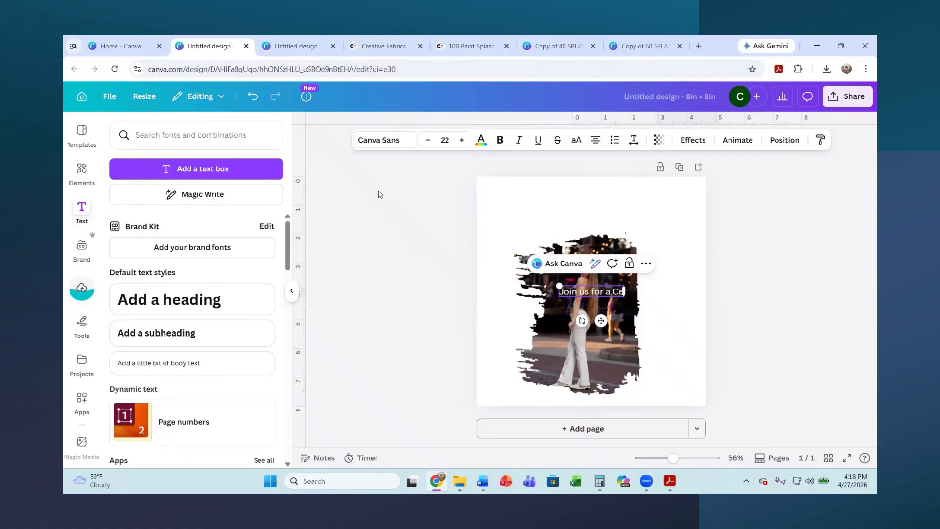
text(leb)
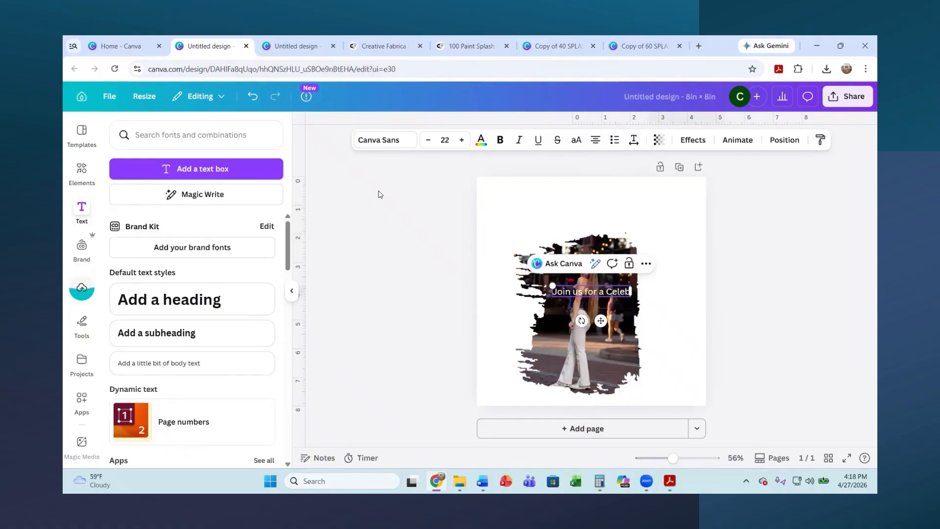
text(ratio)
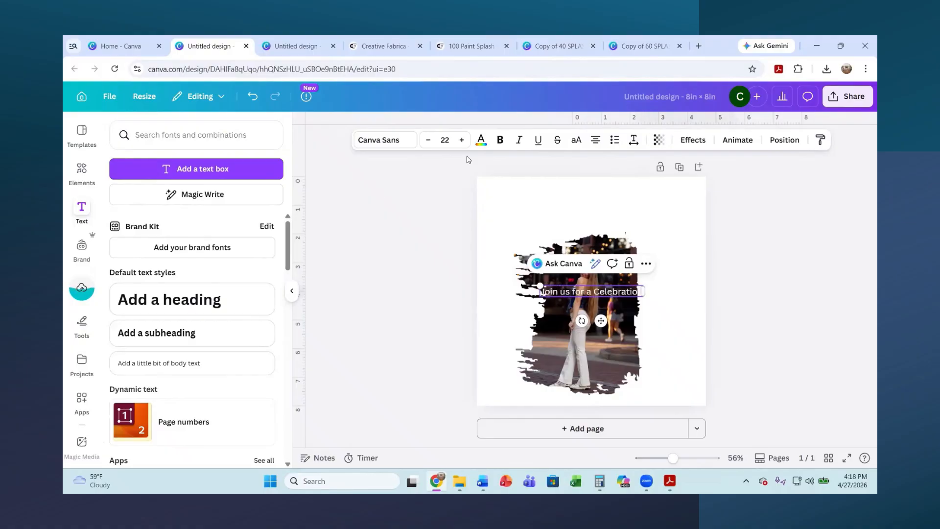
click(681, 354)
Set the color of the text's opening words "Join us for a" to black.
click(604, 292)
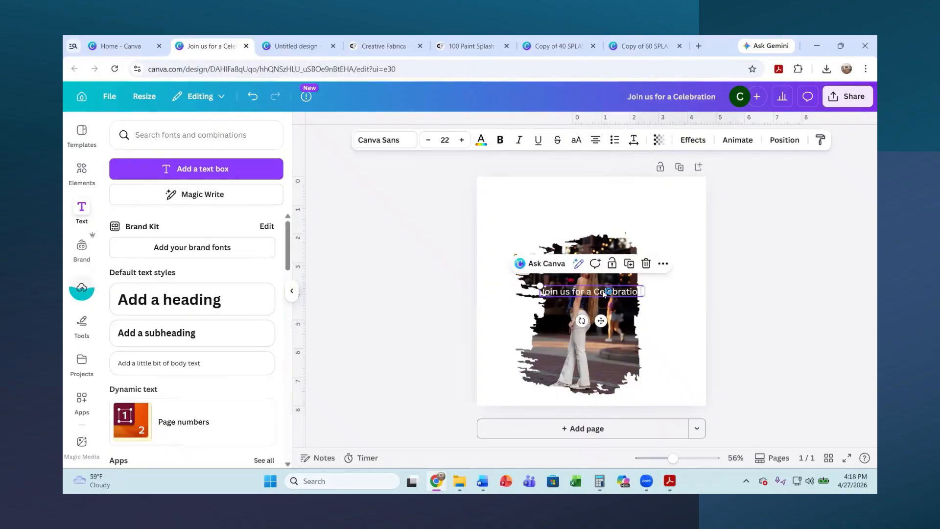
click(590, 294)
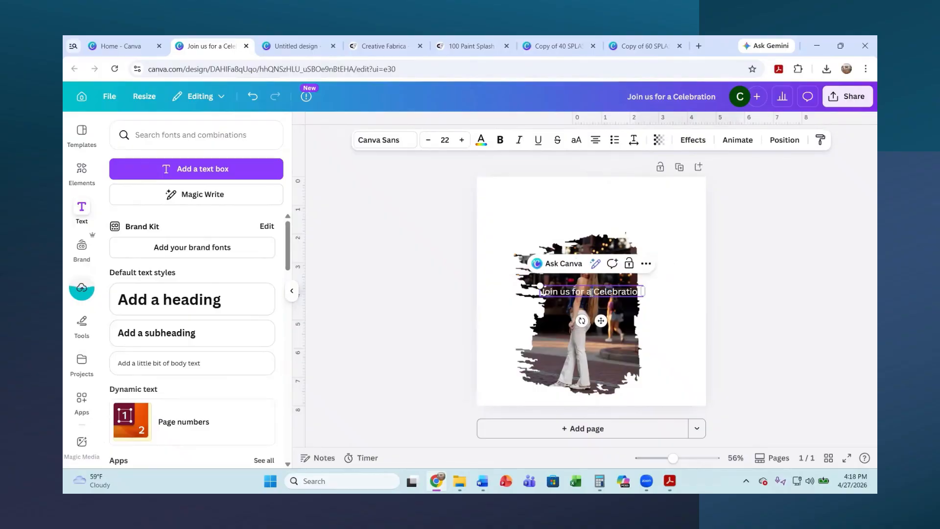
drag(542, 290, 647, 292)
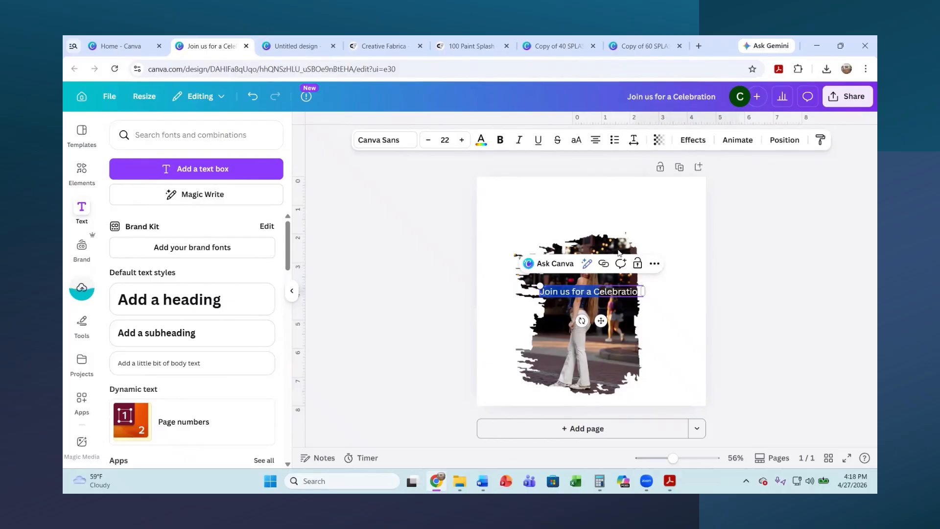
click(481, 139)
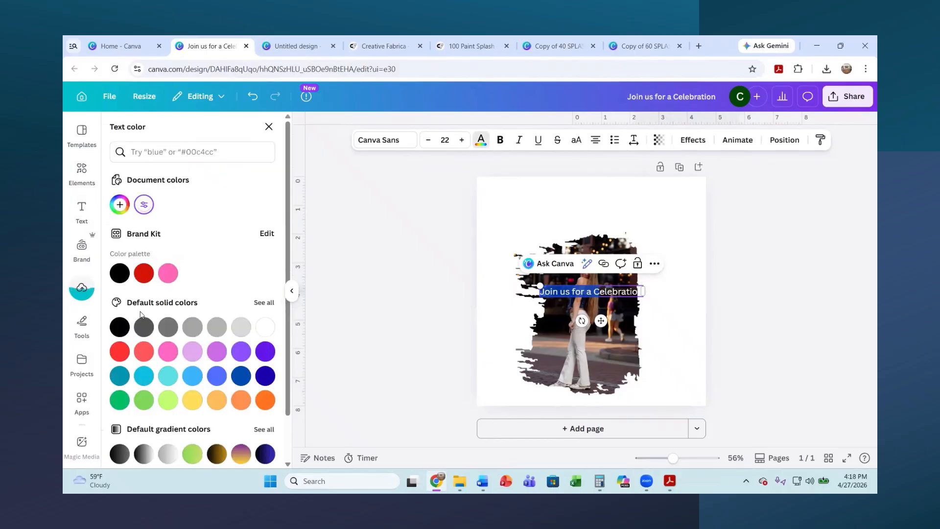
click(120, 328)
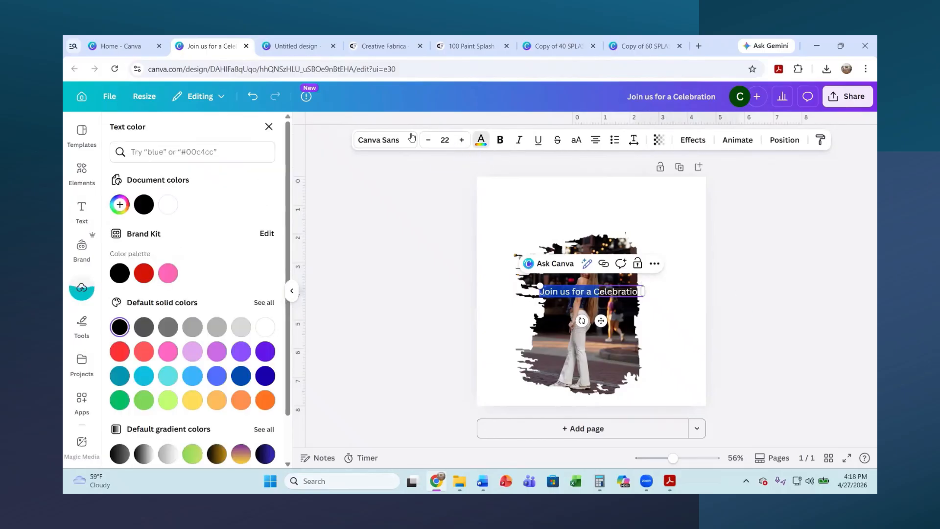
Move the text above the splash photo and set the word "Celebration" to black.
click(375, 143)
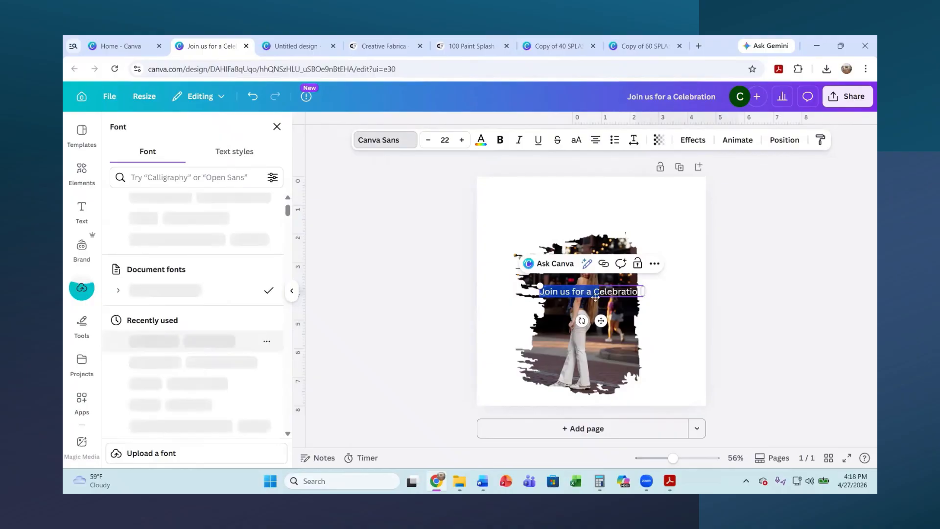
click(643, 304)
drag(613, 291, 616, 218)
double_click(616, 218)
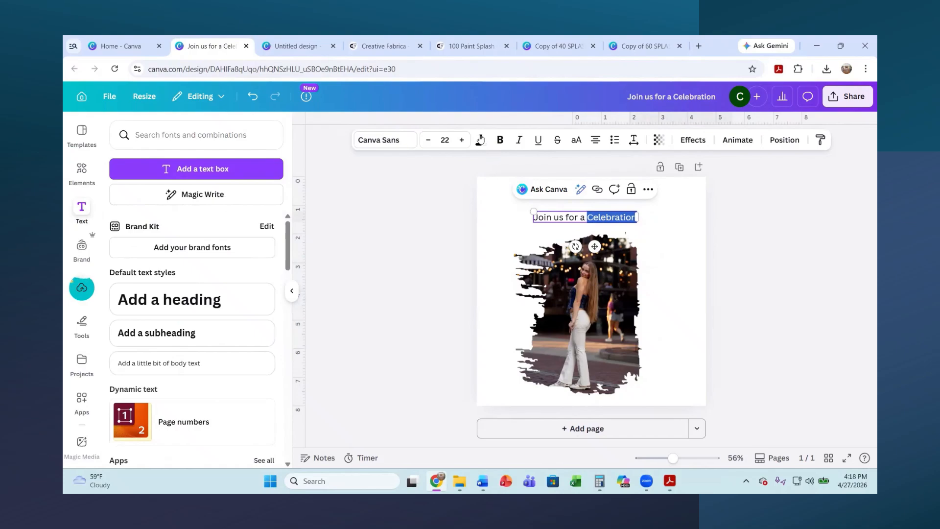
click(481, 140)
click(142, 206)
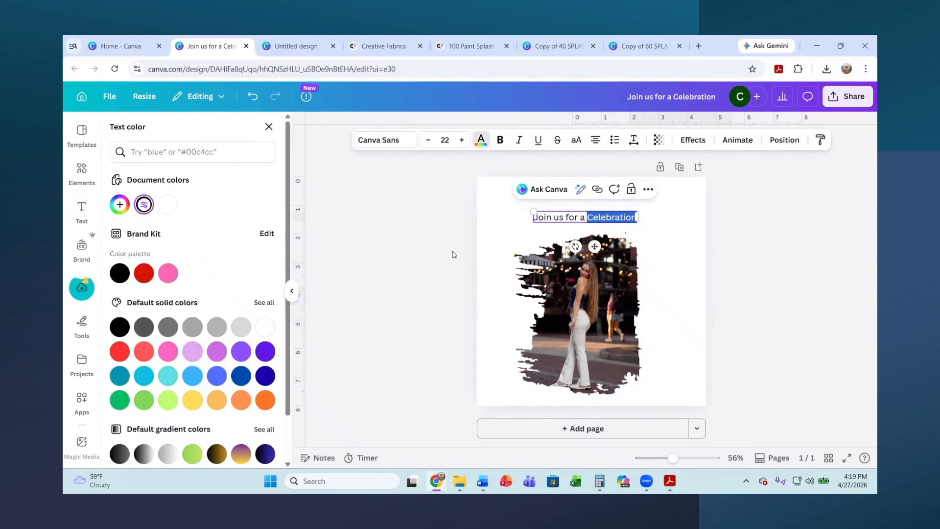
click(658, 280)
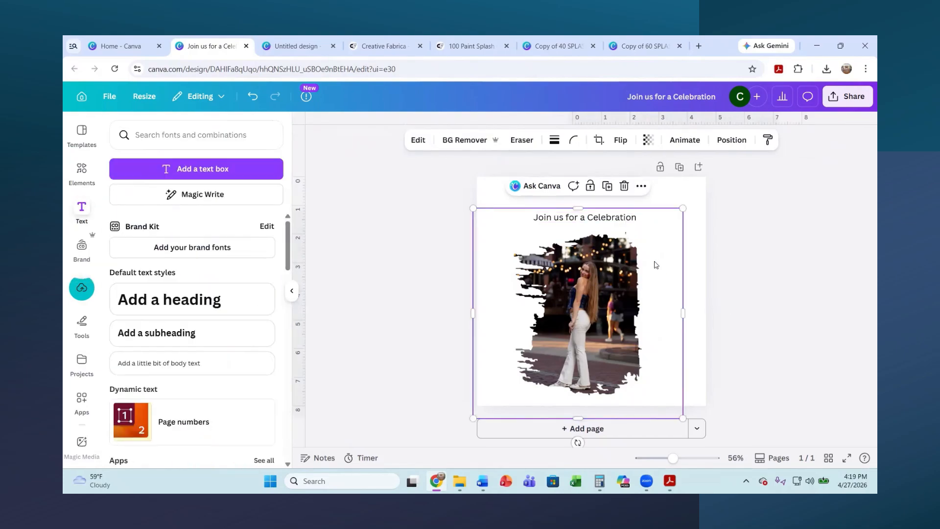
Reposition the splash photo so it sits centered on the page just below the text.
double_click(645, 217)
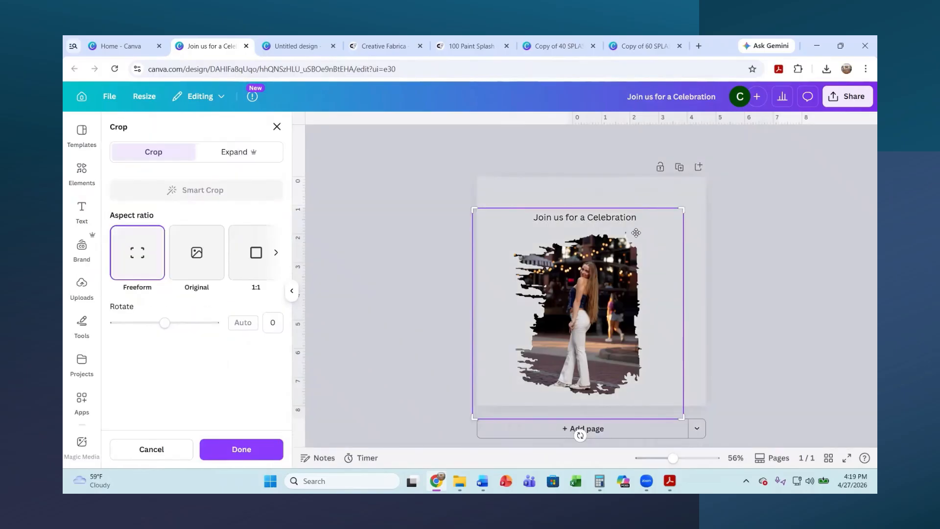
click(684, 257)
drag(593, 276, 594, 295)
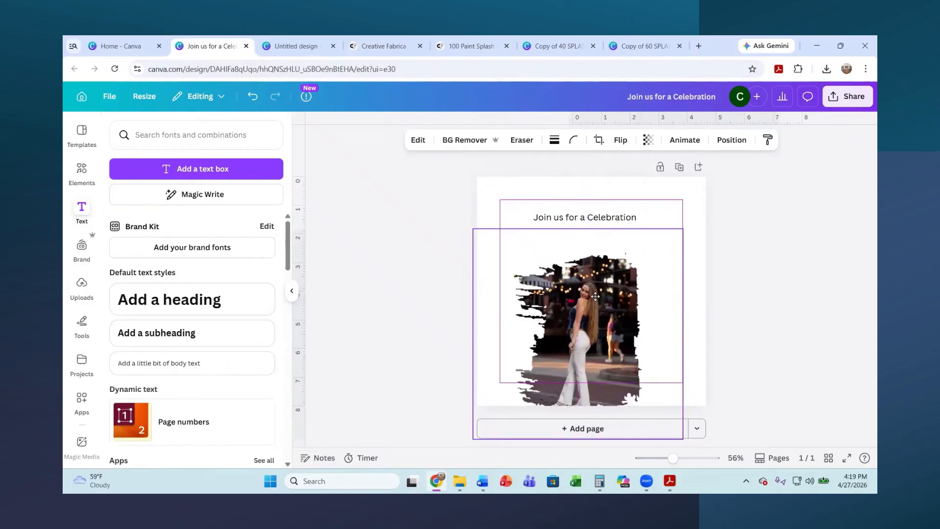
click(599, 222)
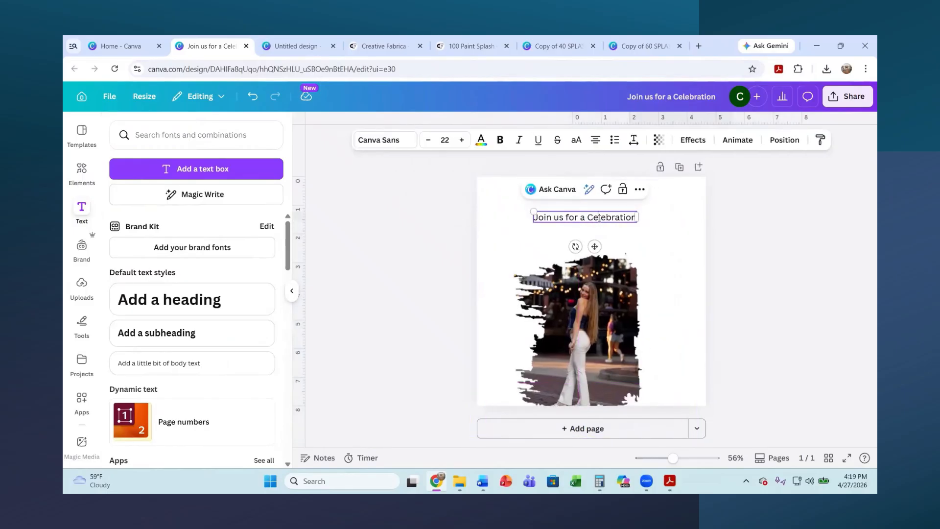
drag(577, 341, 584, 311)
Set the "Join us for a Celebration" text to the Asita Signature Regular font.
click(595, 223)
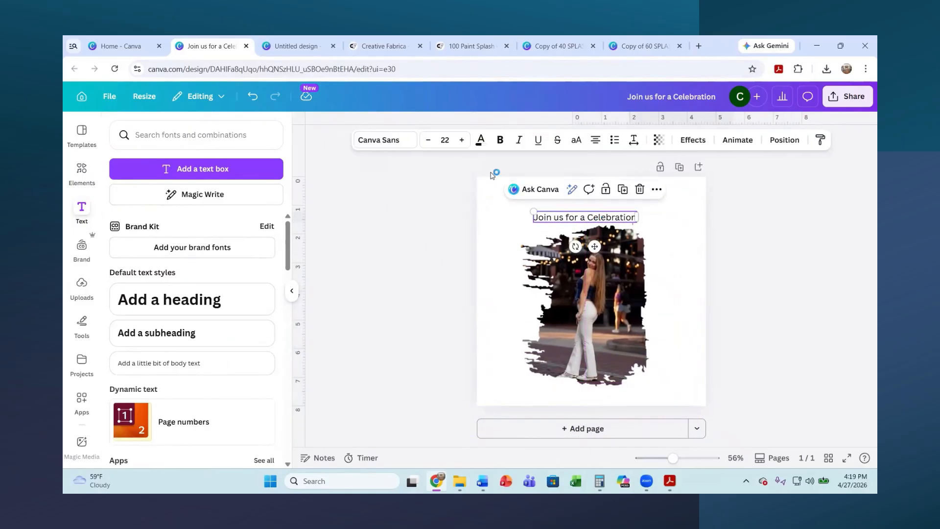
click(387, 140)
click(182, 343)
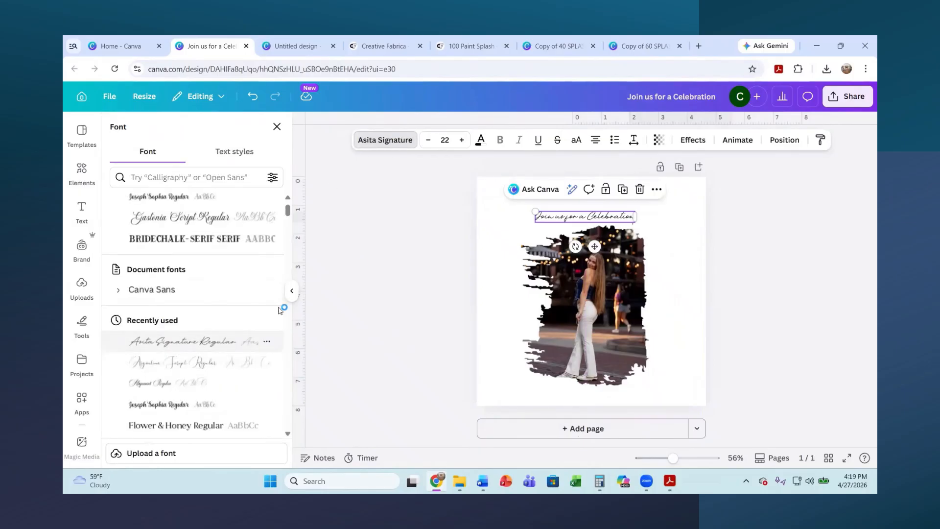
Enlarge the "Join us for a Celebration" text to nearly the page's full width and place it along the page's top edge.
drag(529, 205, 472, 205)
drag(642, 231, 689, 227)
drag(617, 214, 614, 197)
Crop the empty margins on all four sides of the splash photo of the woman in white pants.
click(554, 371)
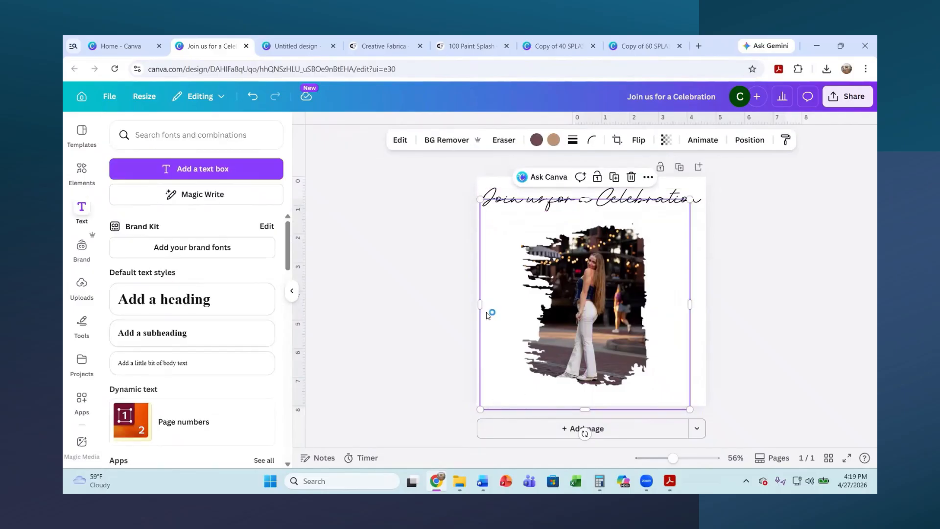
drag(480, 304, 514, 304)
drag(599, 408, 602, 391)
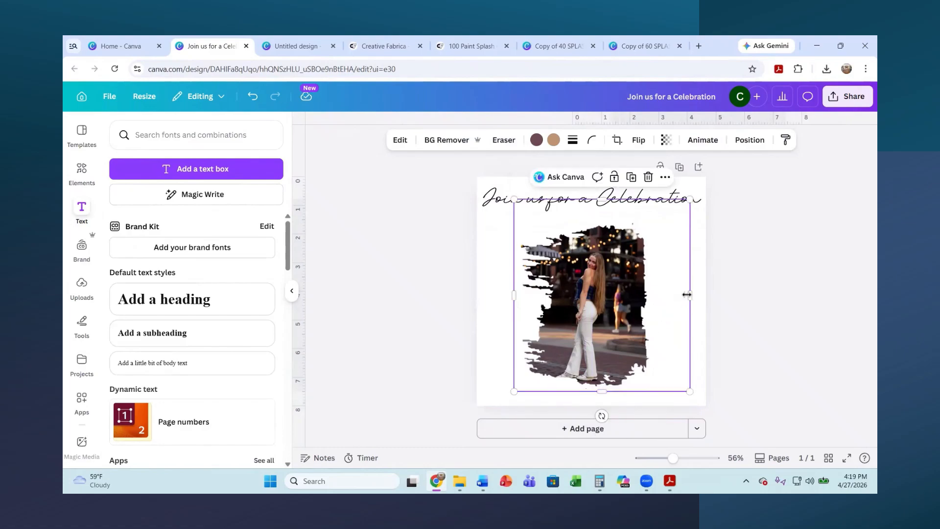
drag(690, 295, 655, 297)
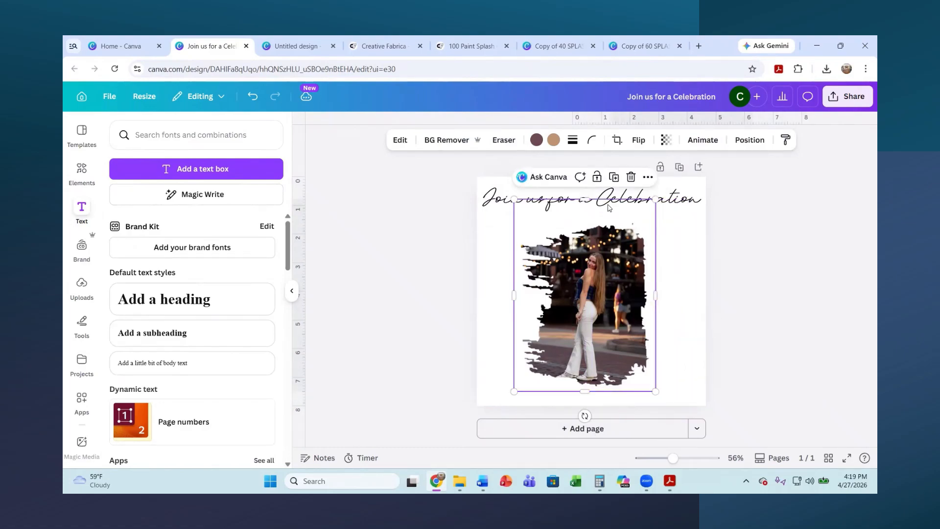
drag(585, 199, 585, 221)
Shrink the white-pants splash photo and place it in the page's upper right, just below the text.
drag(596, 310, 623, 309)
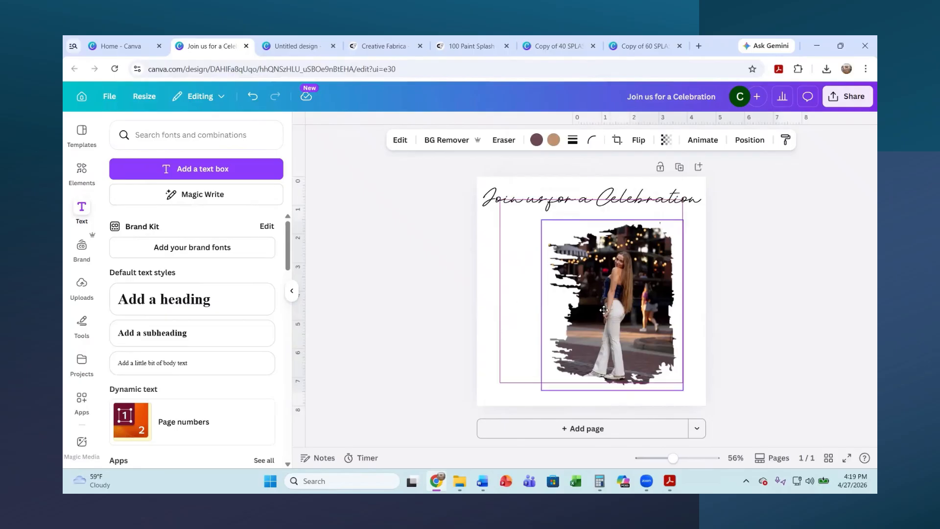
drag(672, 220, 622, 296)
drag(590, 354, 669, 272)
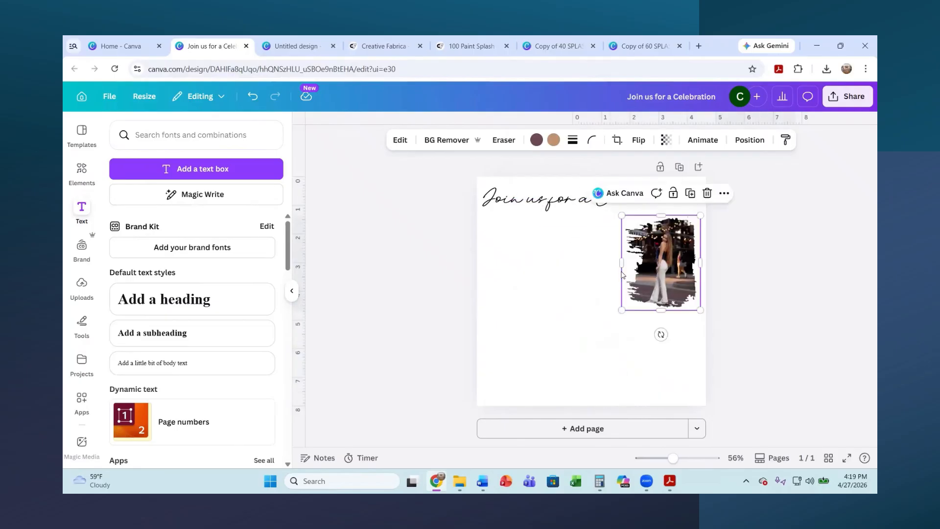
Add the uploaded blue-dress splash photo, cropped at its sides and scaled down, on the page's upper left opposite the white-pants photo.
click(81, 286)
click(195, 277)
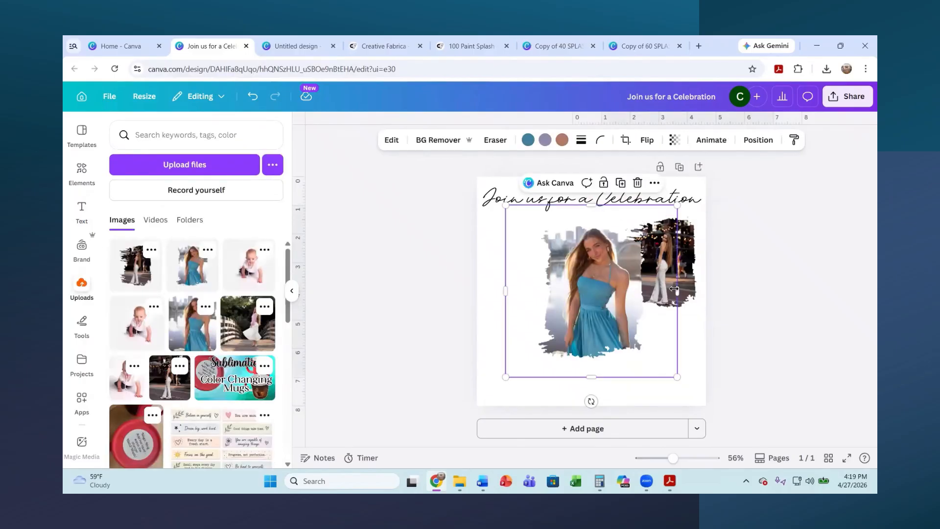
drag(677, 292, 649, 291)
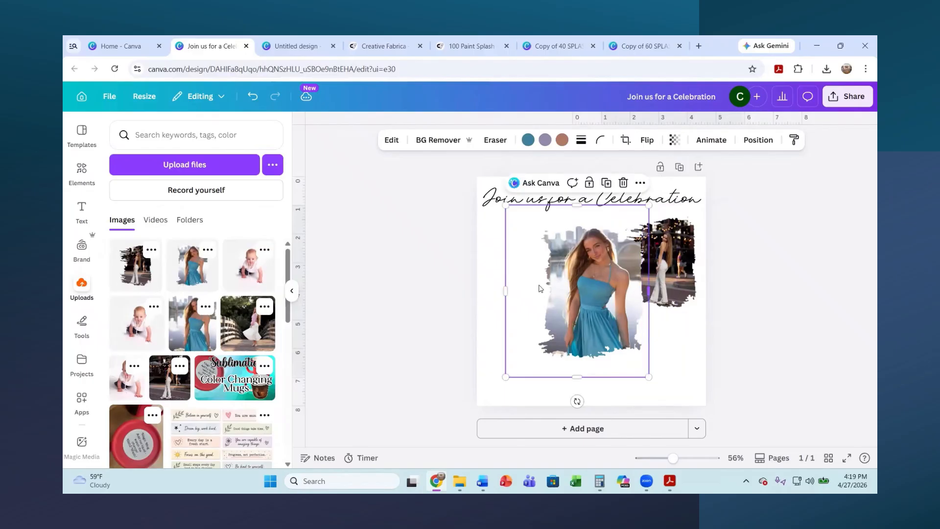
drag(510, 291, 498, 273)
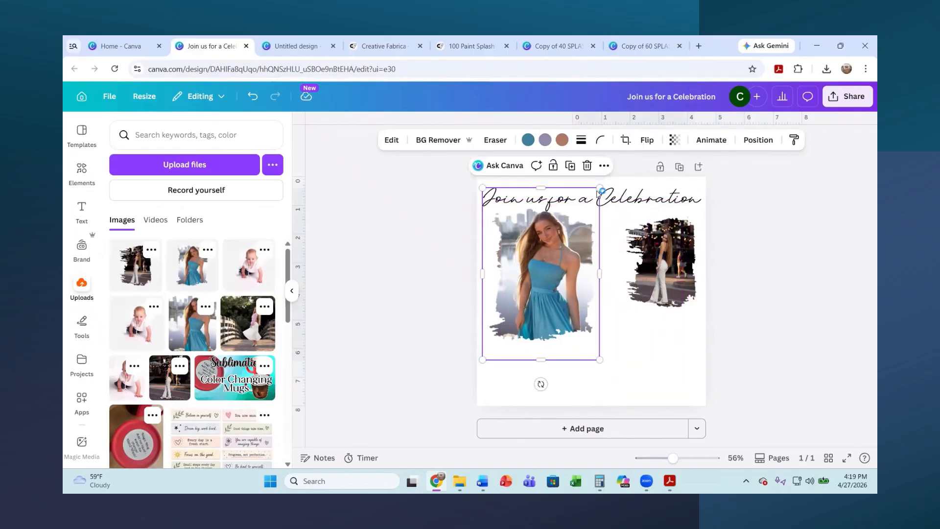
drag(575, 228, 567, 234)
drag(532, 293, 531, 264)
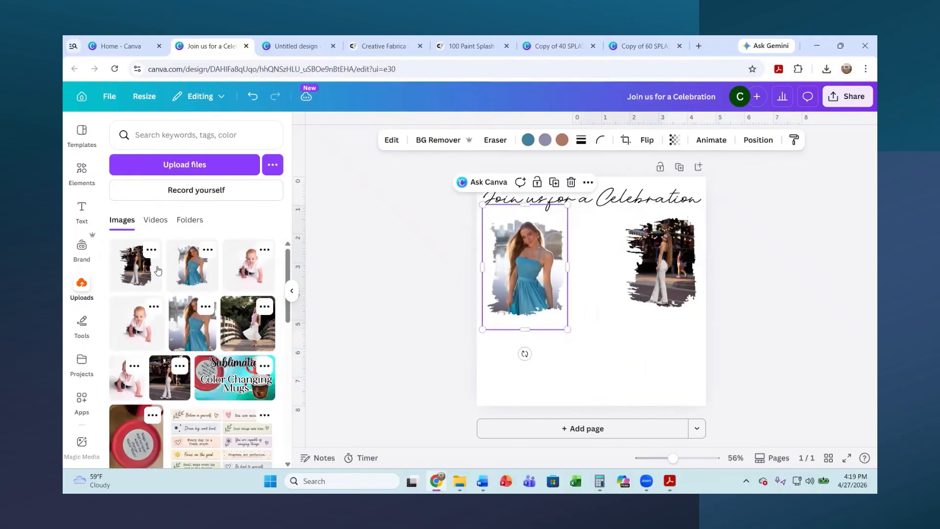
Add the uploaded baby splash photo, scaled down, centered in the lower part of the page.
click(253, 267)
drag(661, 240, 605, 319)
drag(553, 364, 594, 335)
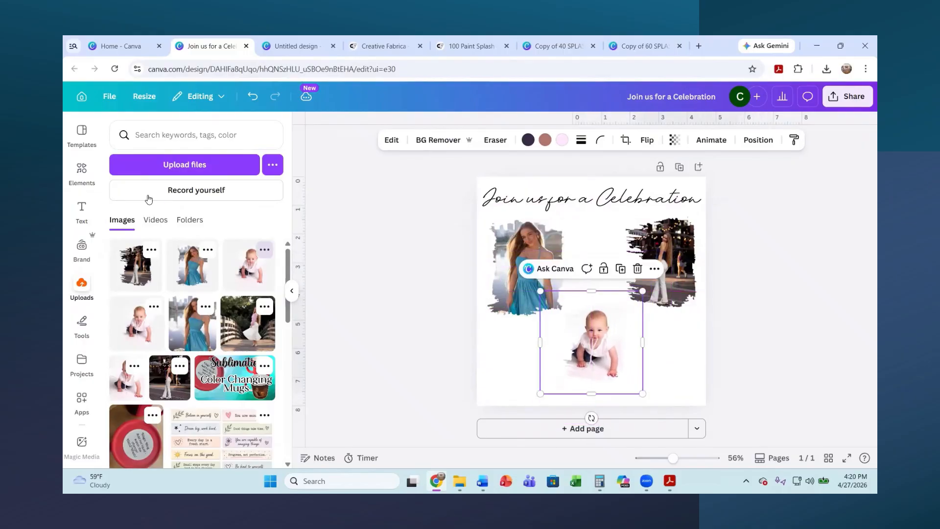
Search the design elements for "background".
click(81, 172)
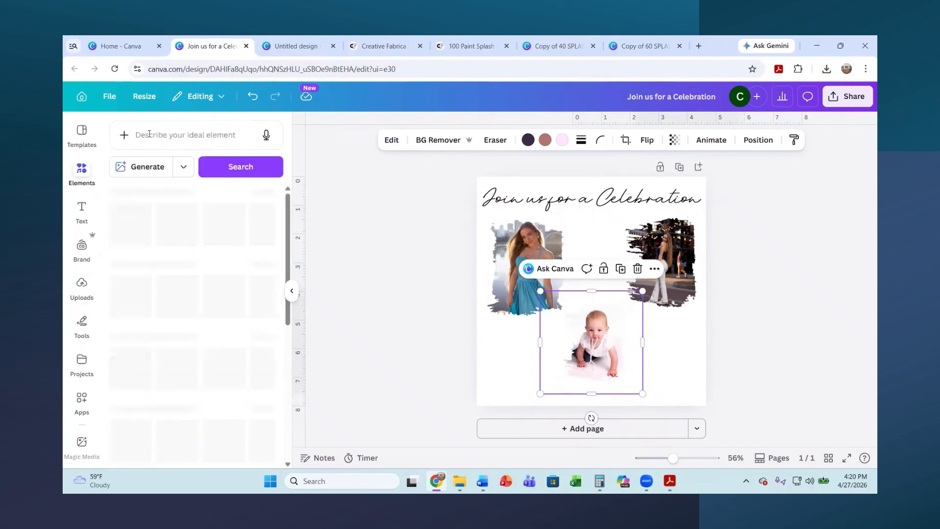
click(146, 134)
text(backgron)
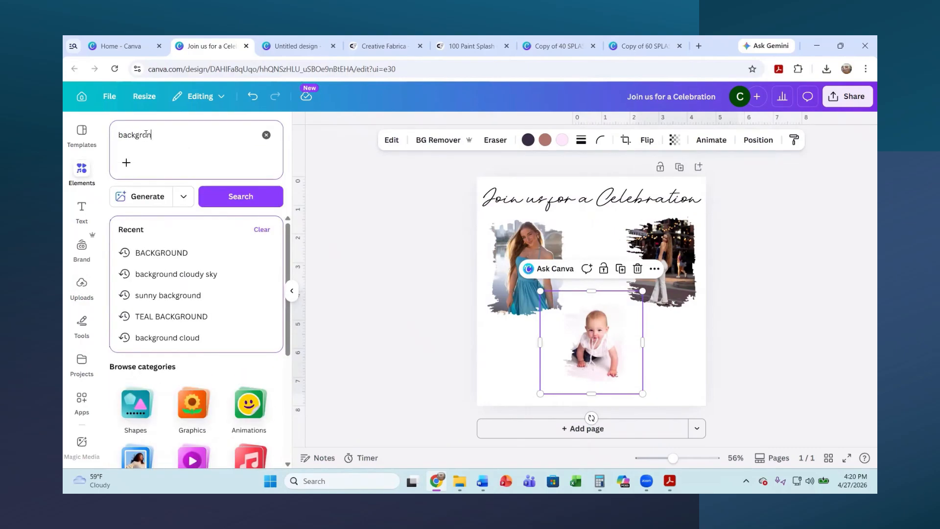
key(BackSpace)
text(und)
key(Return)
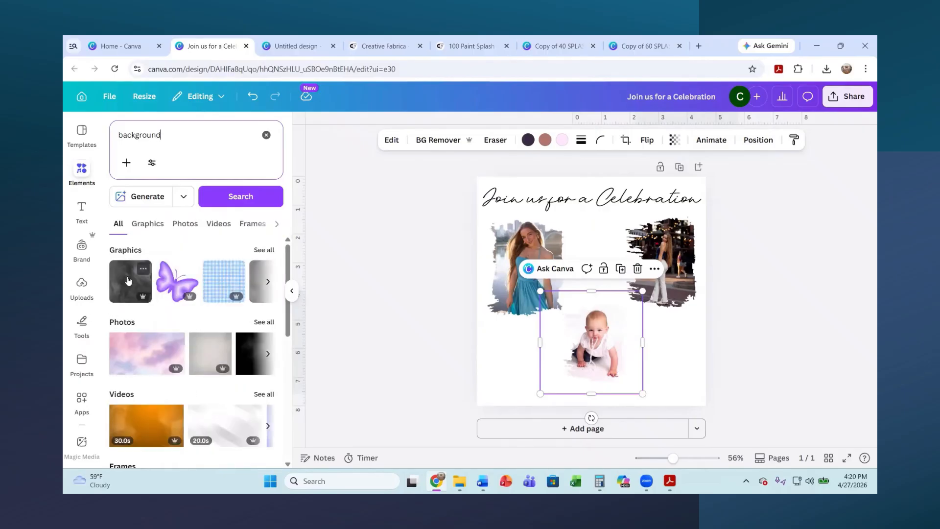
Add the dark grey textured graphic stretched over the whole page and send it behind the text and photos.
click(128, 283)
drag(622, 361, 567, 405)
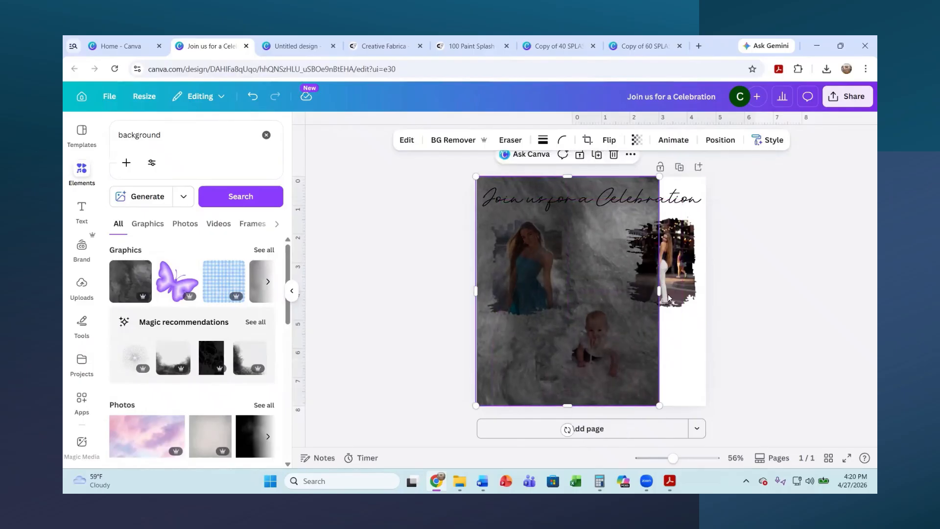
drag(670, 288, 706, 290)
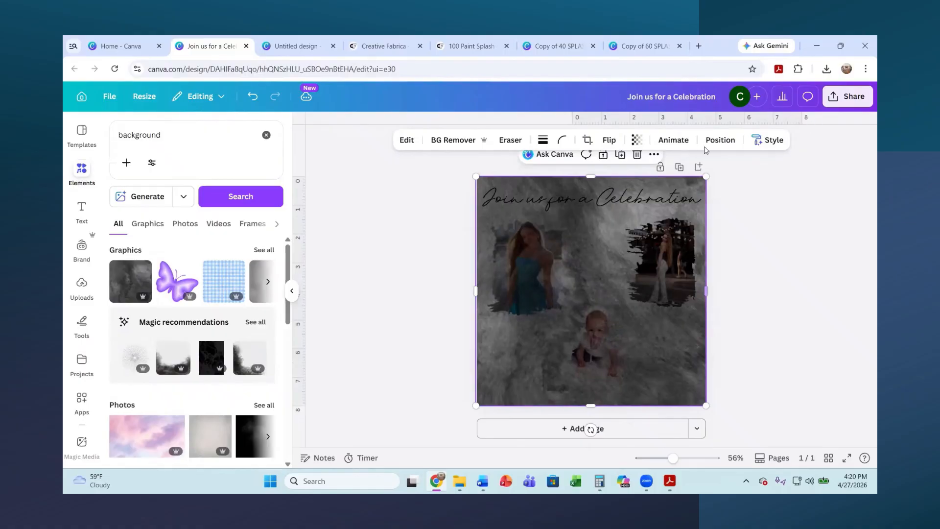
click(718, 141)
click(241, 183)
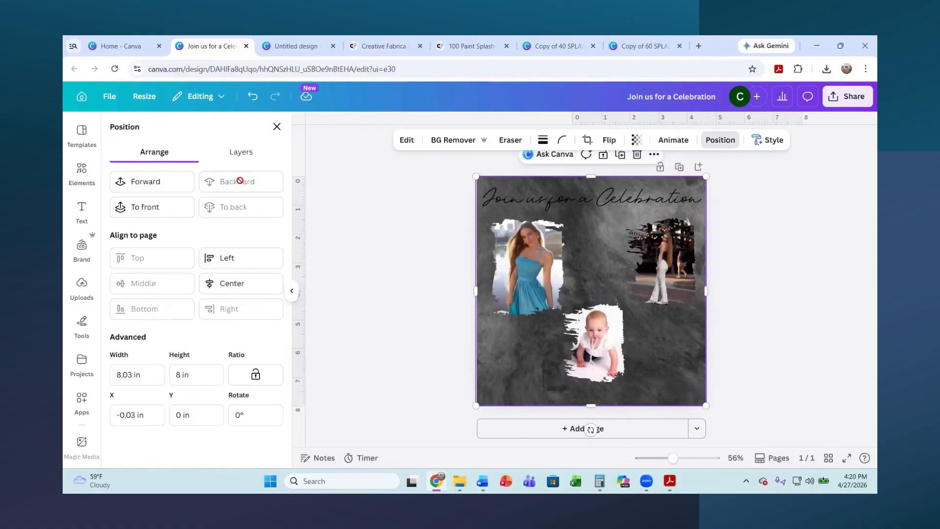
Set the color of the "Join us for a Celebration" text to white.
click(598, 199)
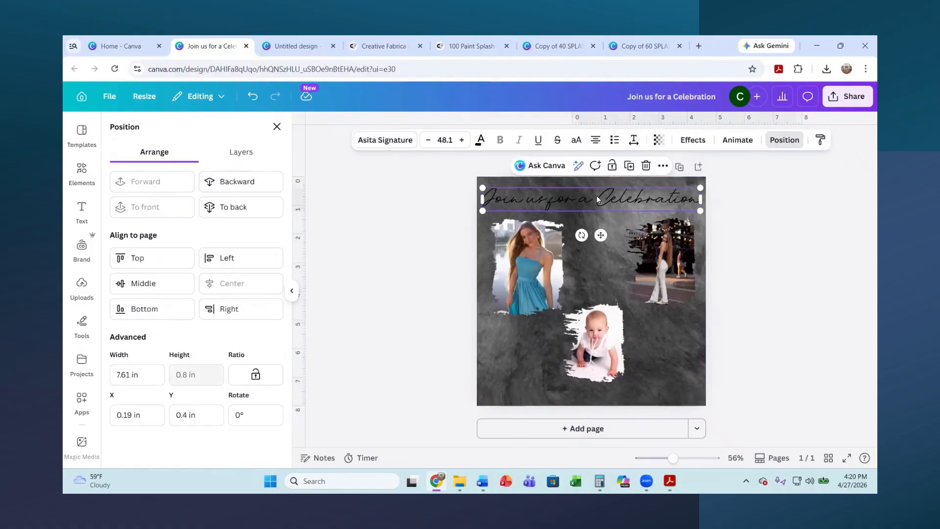
click(481, 140)
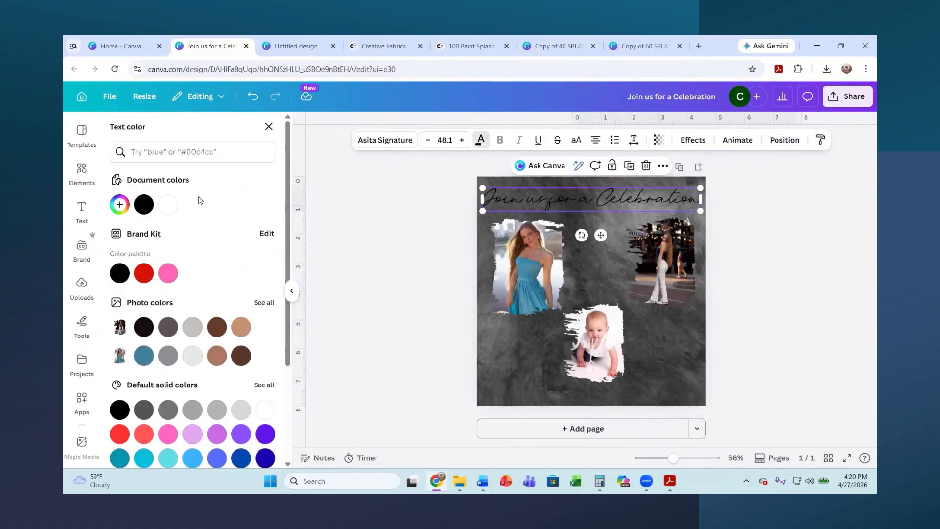
click(168, 204)
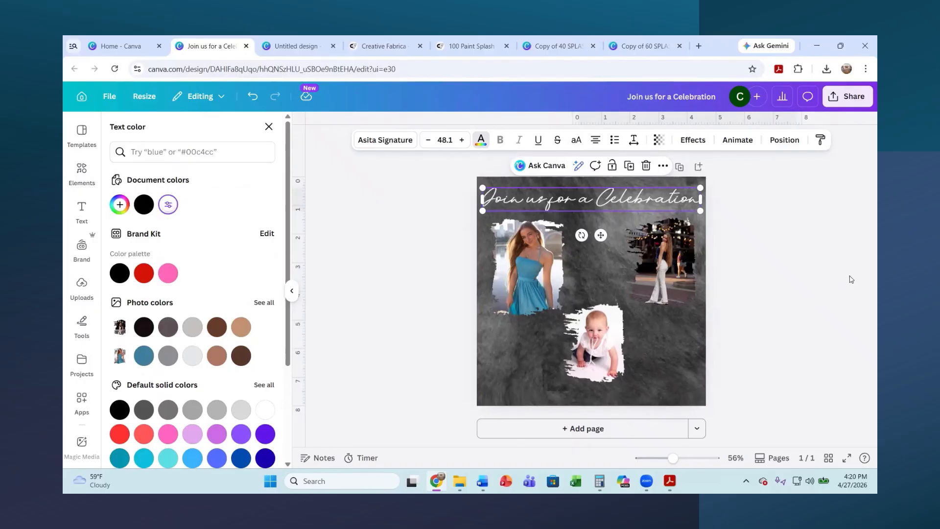
click(803, 303)
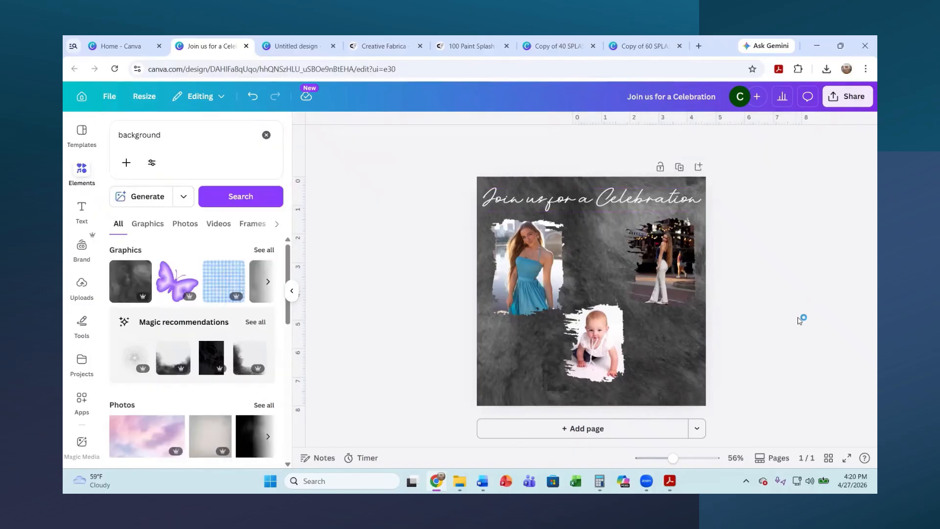
View the design's sharing and download options, then close them.
click(849, 100)
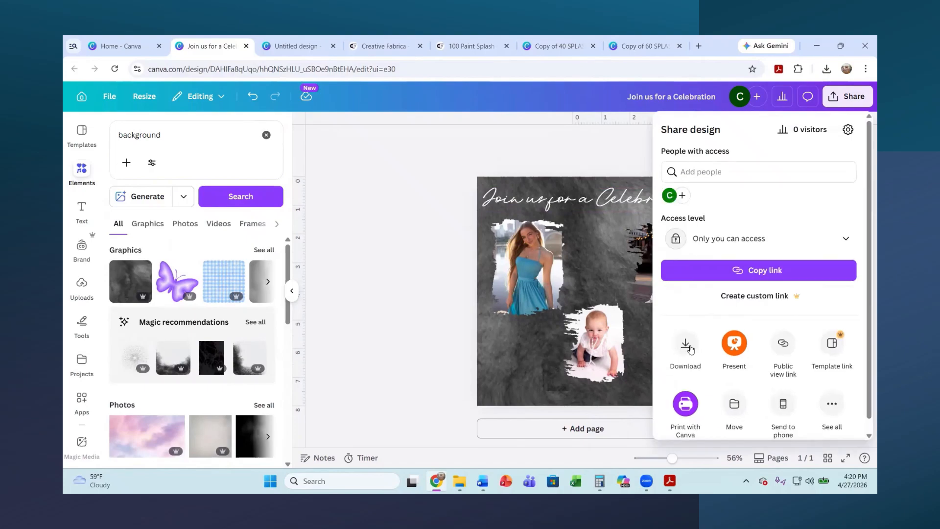
click(791, 457)
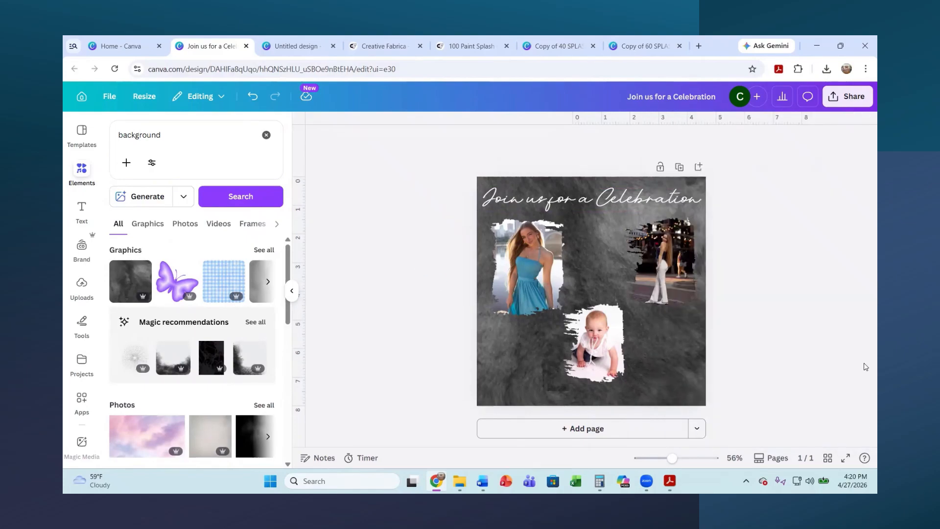
Slightly enlarge the white-pants splash photo at the page's upper right, keeping it just below the text.
click(661, 270)
drag(625, 215, 614, 203)
drag(662, 269, 660, 268)
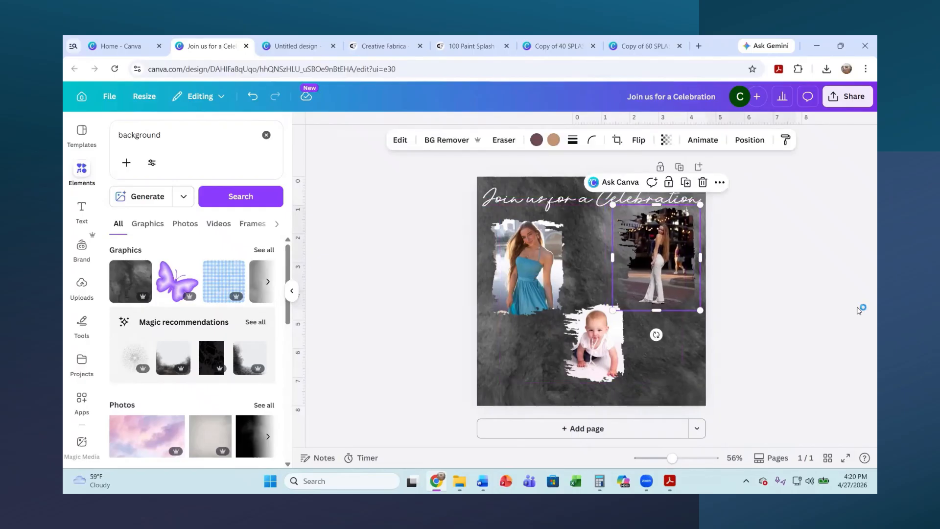
click(851, 318)
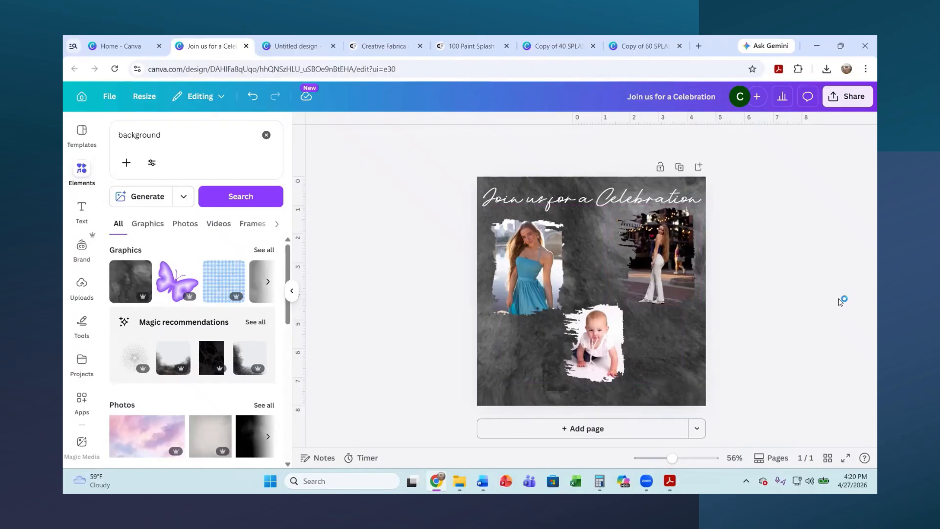
Add a blank second page and replace the elements search term with "frames".
click(604, 433)
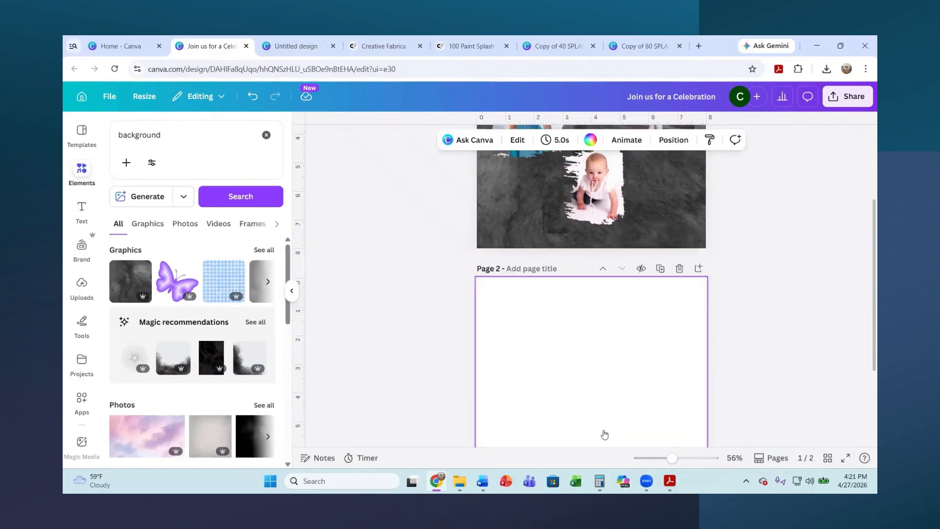
click(77, 171)
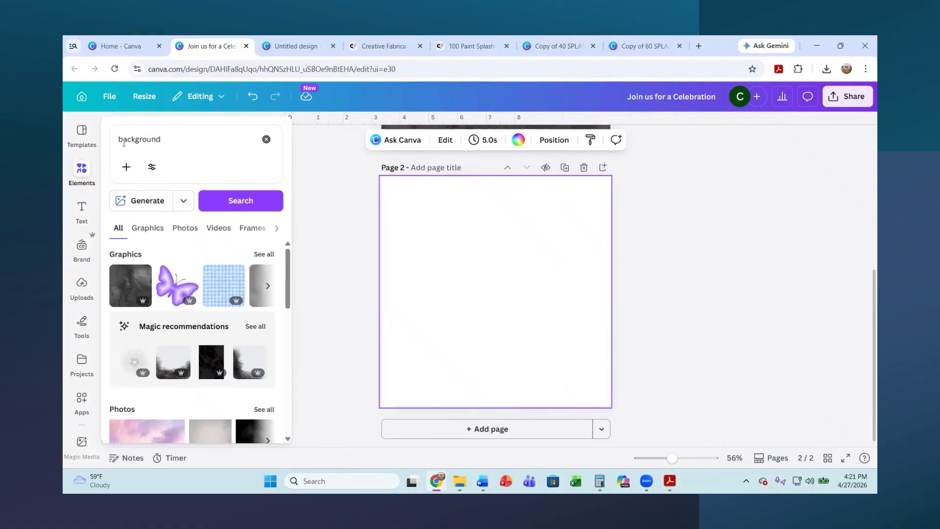
click(266, 139)
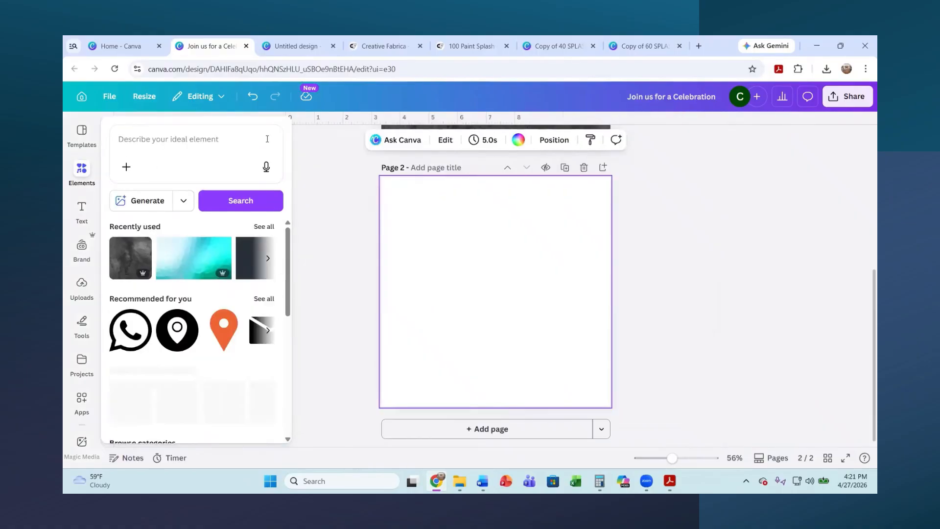
click(220, 135)
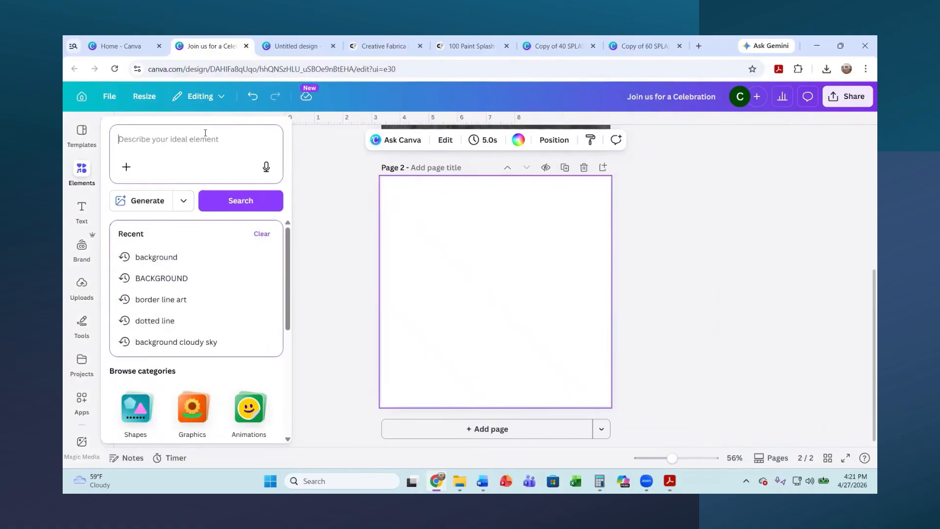
text(frames)
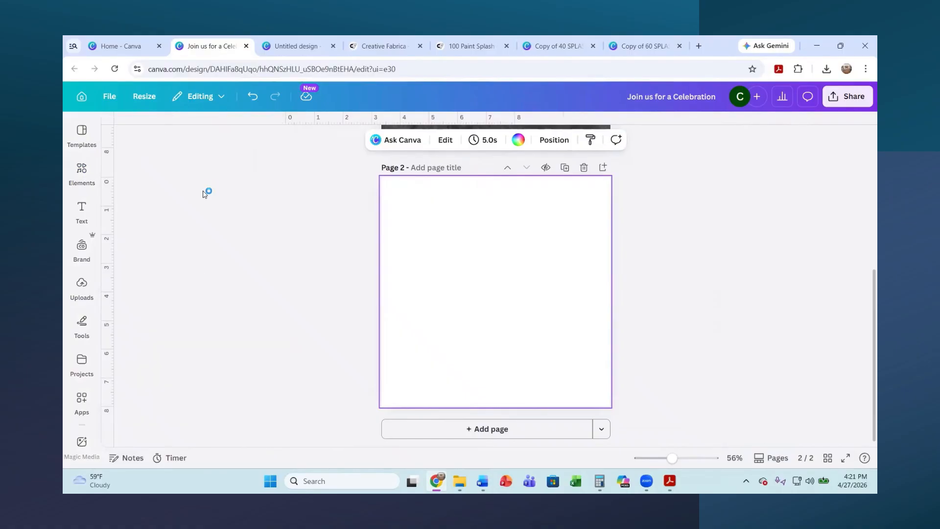
Run the elements search for "frames" and browse the available frame designs.
mouse_move(78, 173)
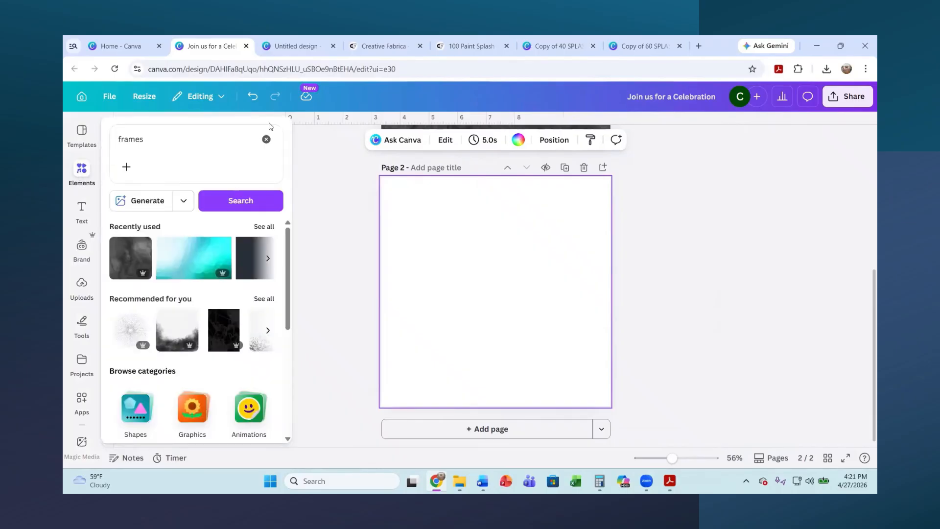
scroll(184, 259, down, 3)
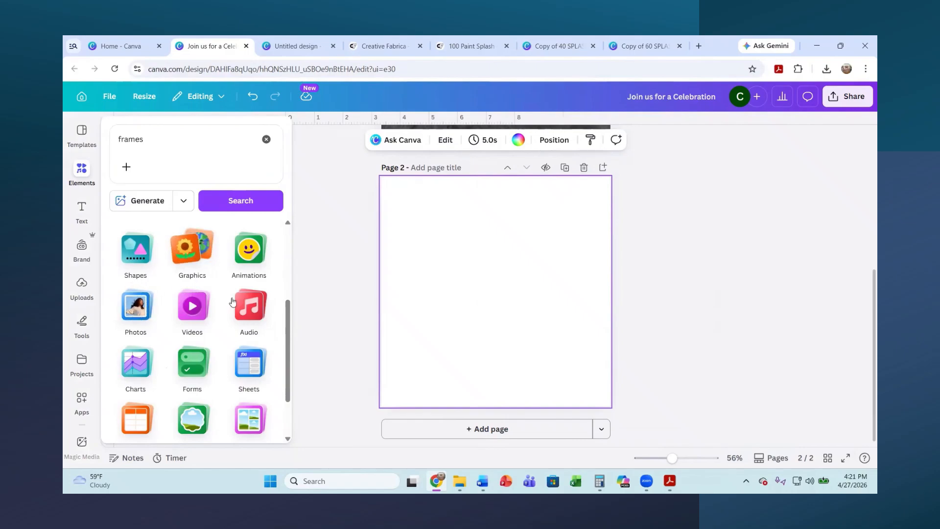
scroll(176, 377, down, 1)
scroll(167, 319, up, 4)
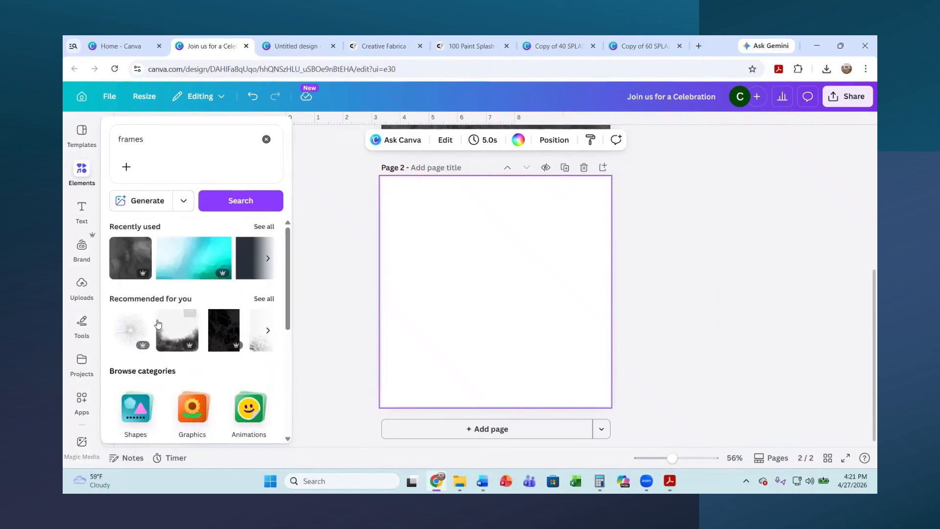
click(151, 142)
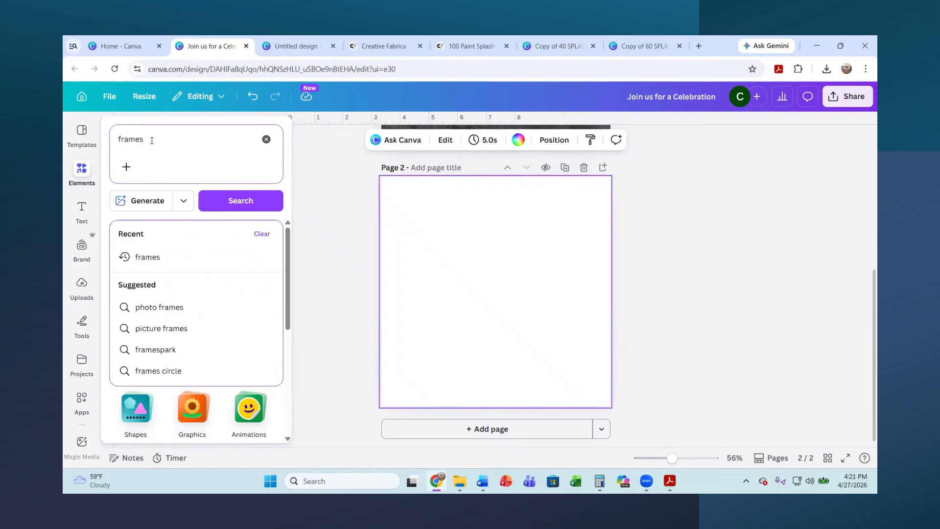
click(149, 257)
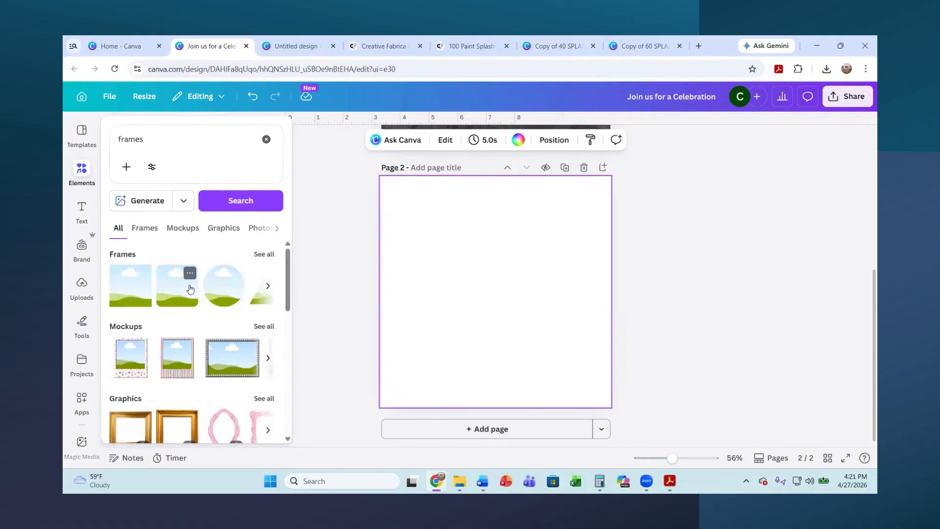
scroll(186, 281, down, 3)
scroll(184, 289, up, 3)
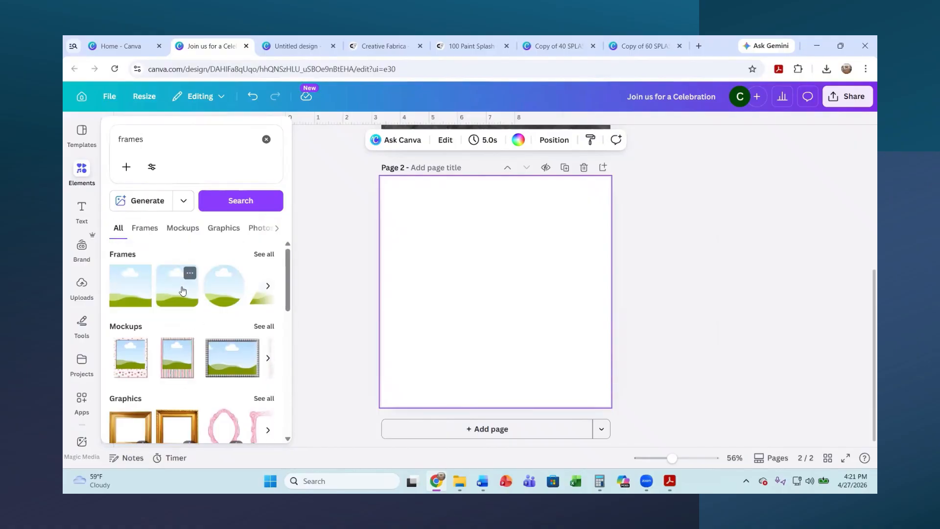
Show all frame results and place a square frame with one rounded corner on page 2.
click(263, 254)
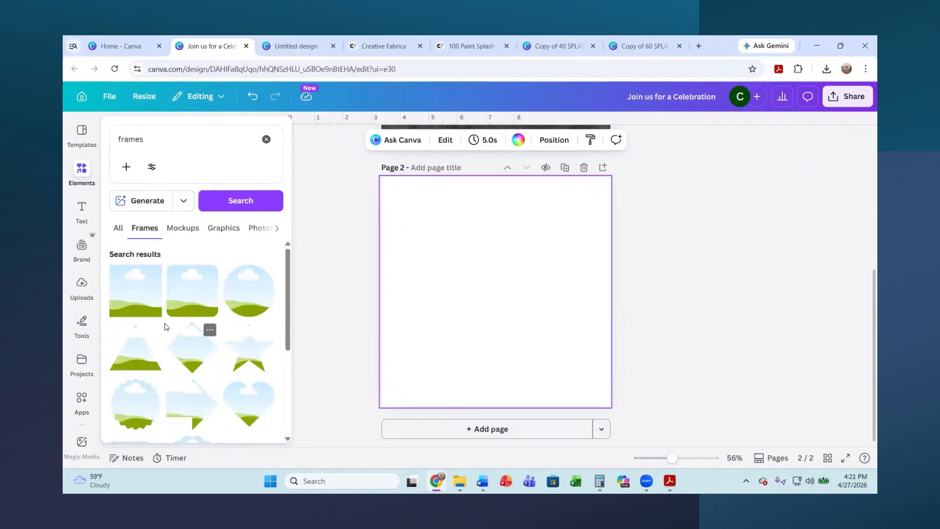
scroll(147, 318, down, 5)
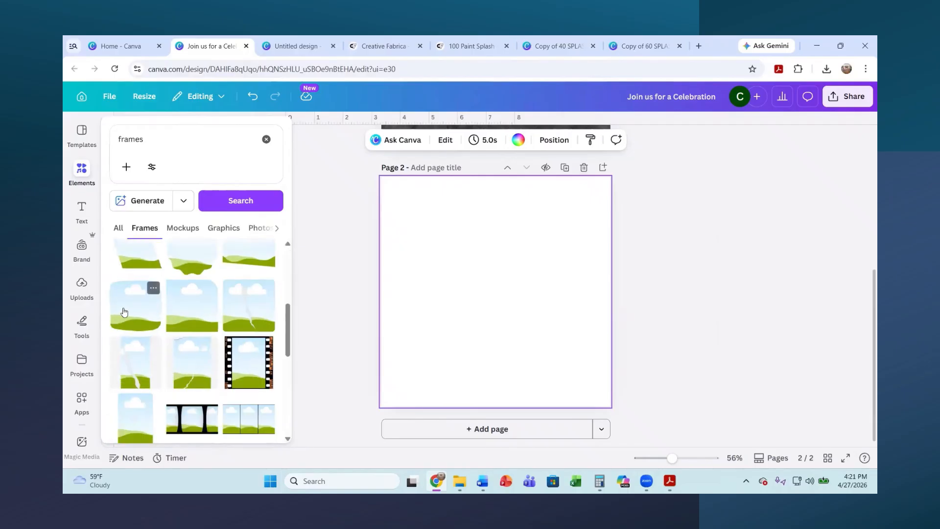
click(179, 319)
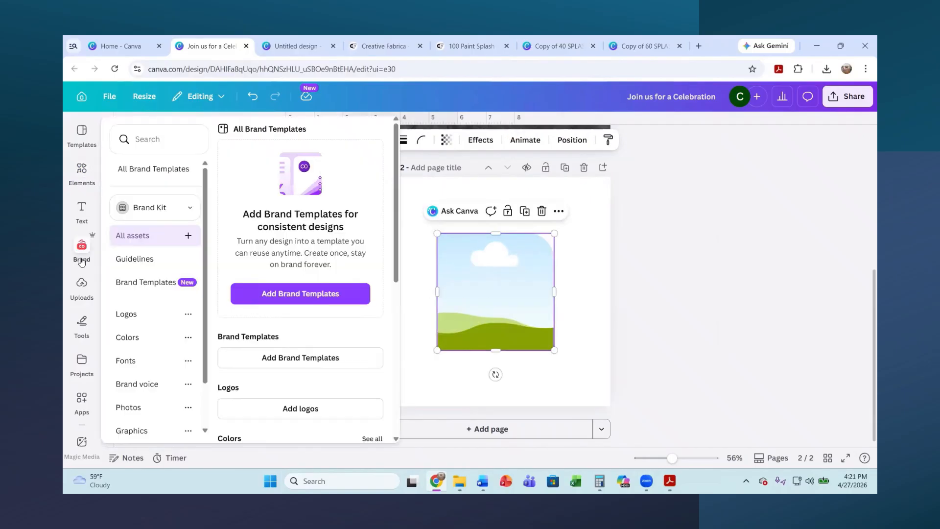
Fill the page 2 frame with the uploaded blue-dress photo and shift it inside the frame so the woman's whole head shows.
click(84, 287)
drag(196, 337, 556, 314)
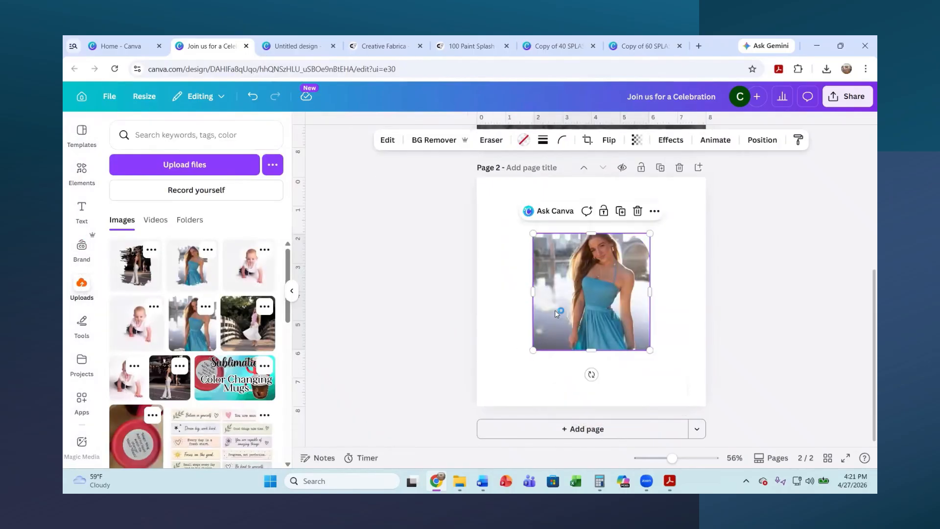
double_click(585, 290)
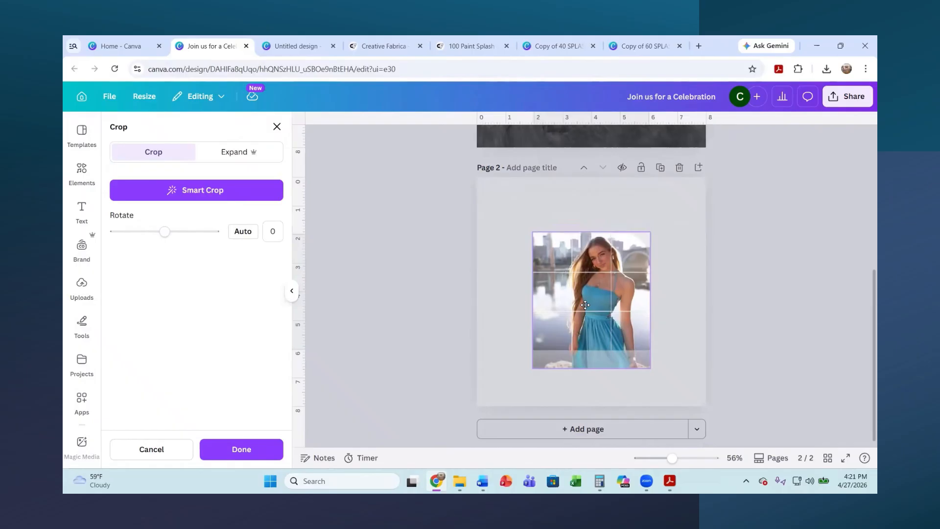
click(679, 300)
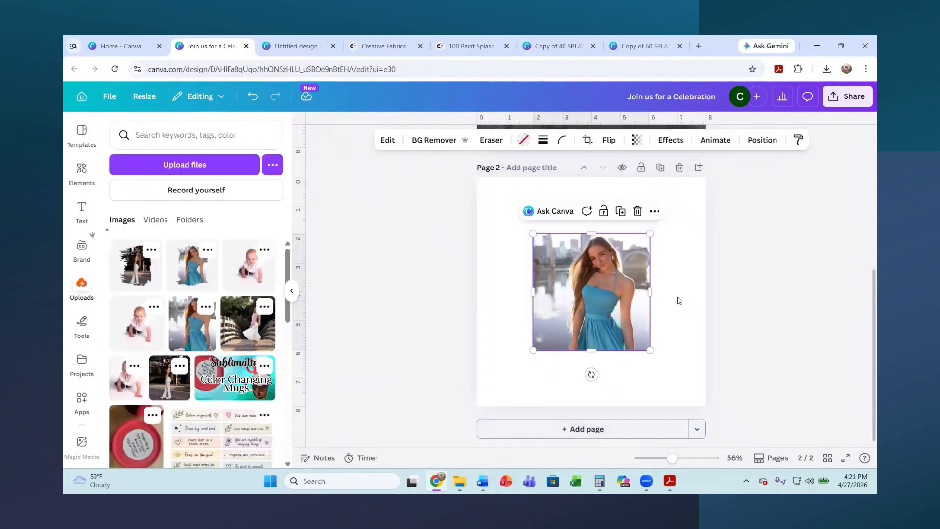
click(757, 316)
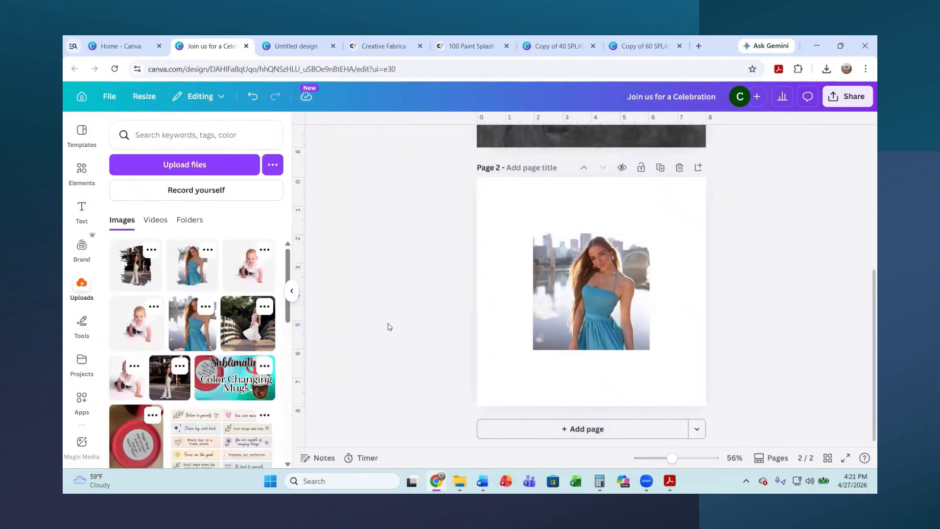
Add a third page, place the single film-strip frame on it and enlarge it to the page's full height.
click(539, 429)
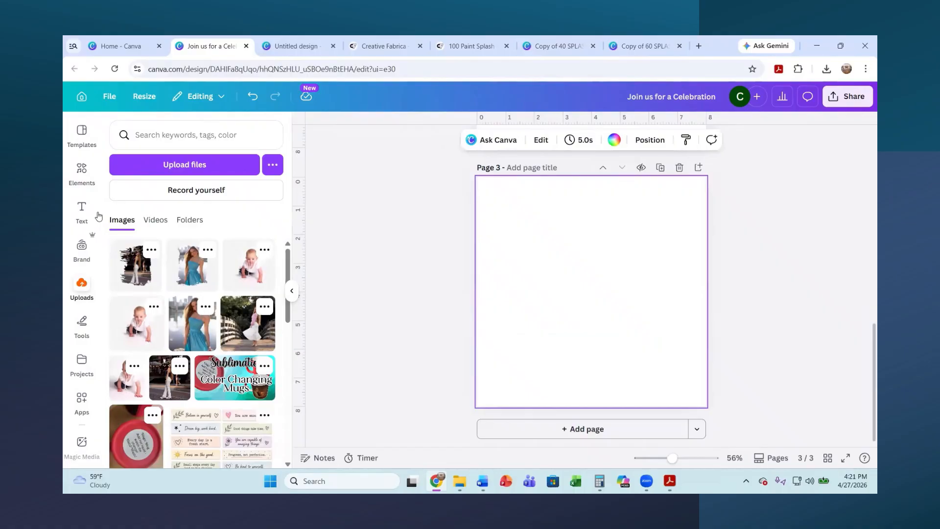
click(81, 171)
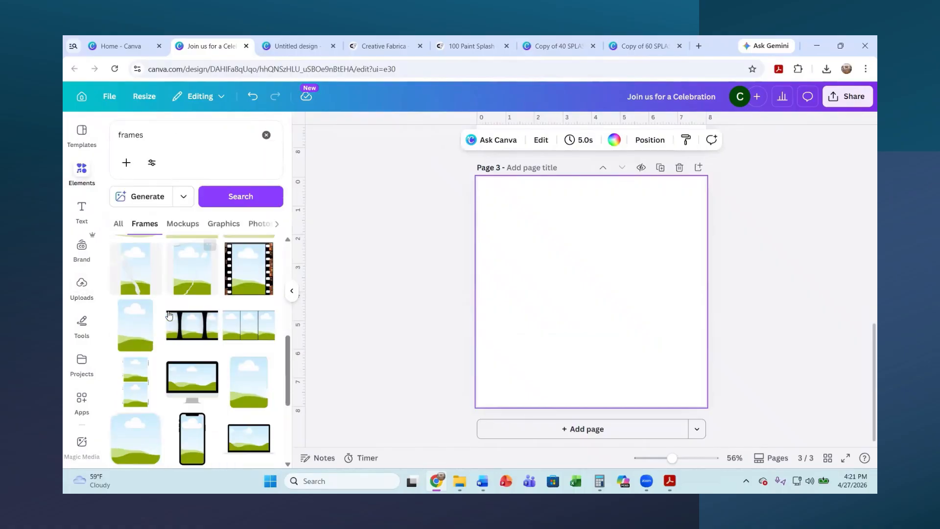
scroll(169, 315, up, 2)
click(246, 310)
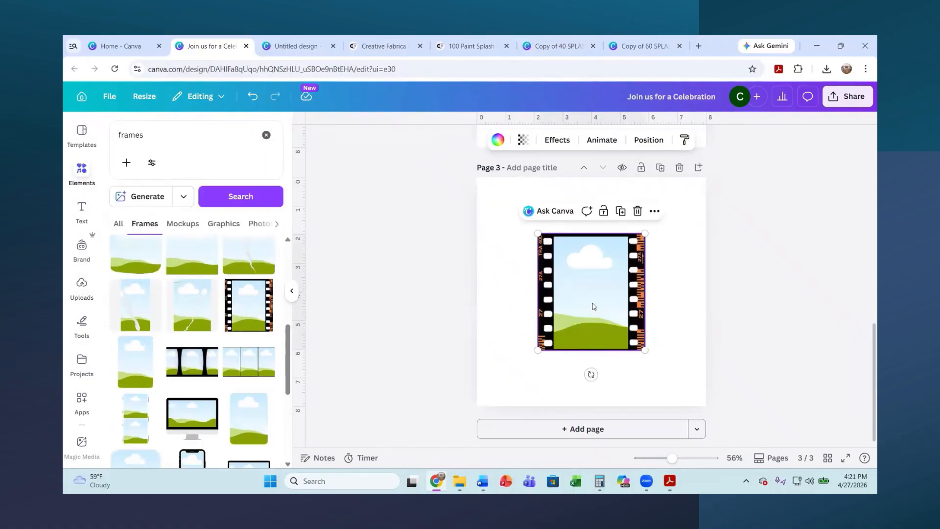
drag(524, 381, 487, 407)
drag(645, 233, 696, 178)
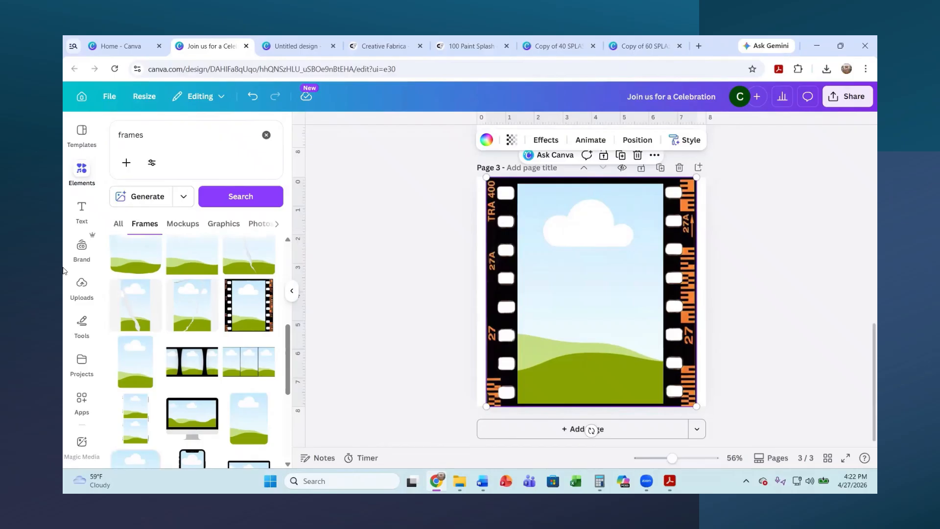
Fill the film-strip frame with the uploaded white-pants photo and shift it slightly so the woman sits nearer the frame's center.
click(82, 285)
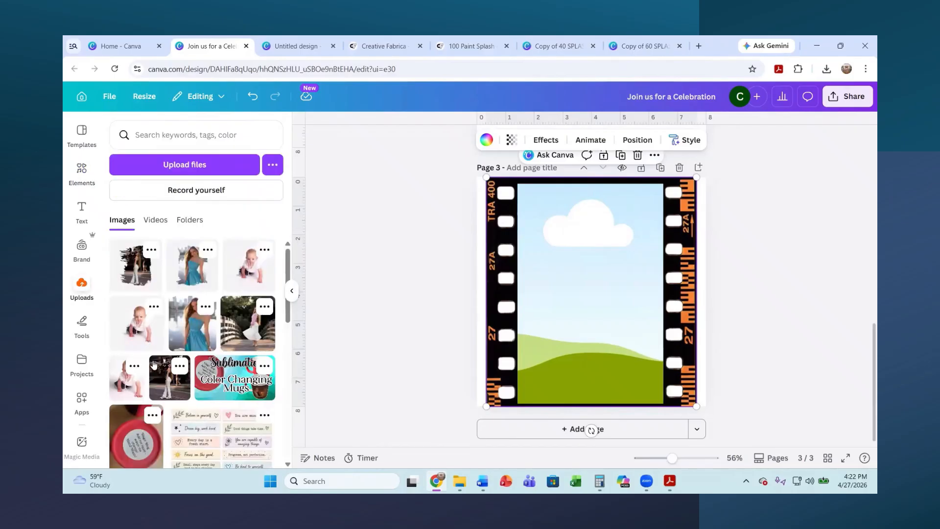
click(160, 390)
drag(509, 337, 576, 288)
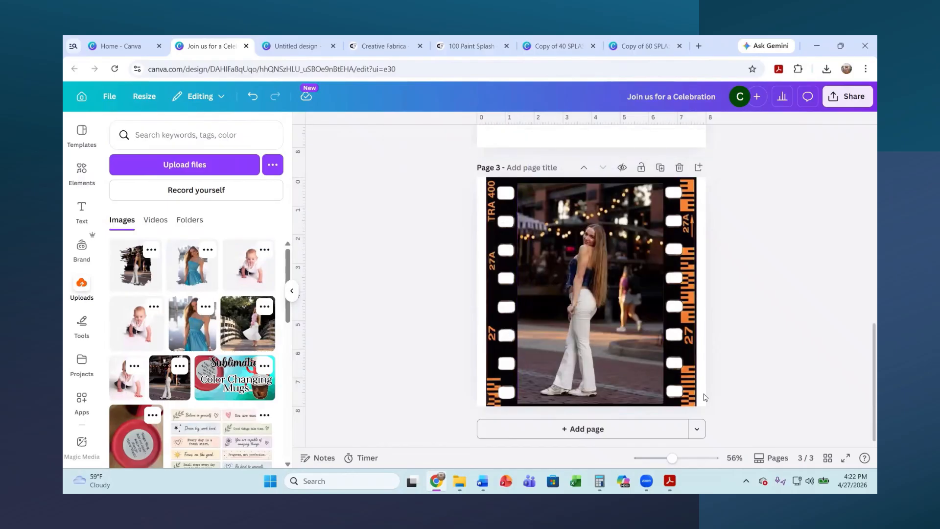
double_click(598, 307)
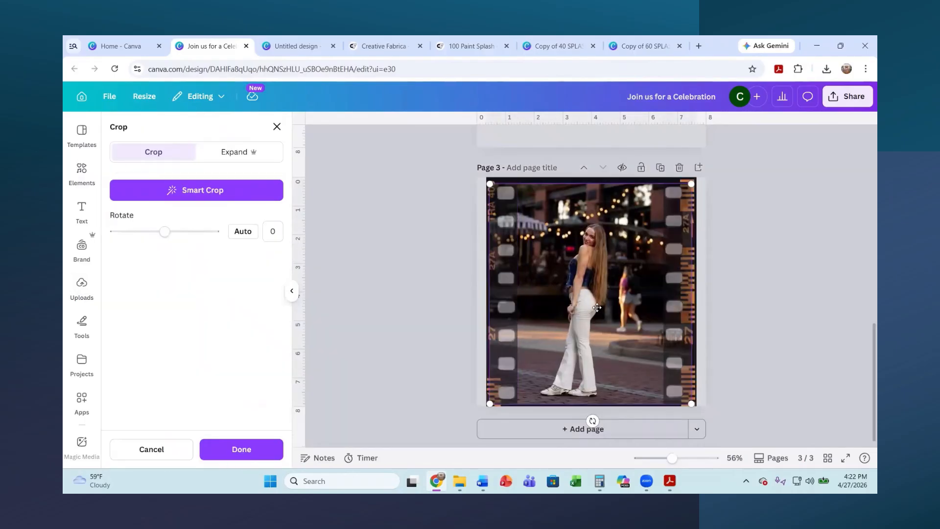
drag(592, 301, 598, 292)
click(808, 317)
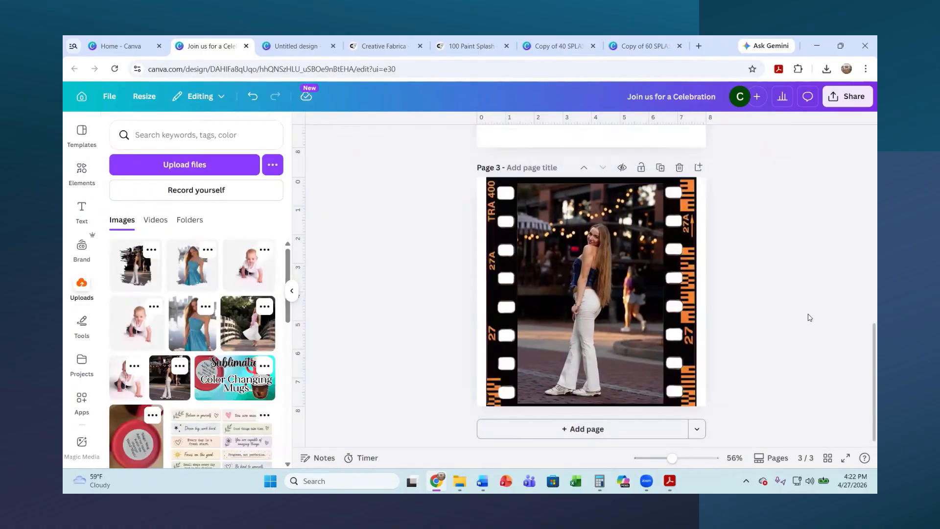
Review the invitation design's three pages, comparing the splash photos with the framed photos.
scroll(782, 346, up, 10)
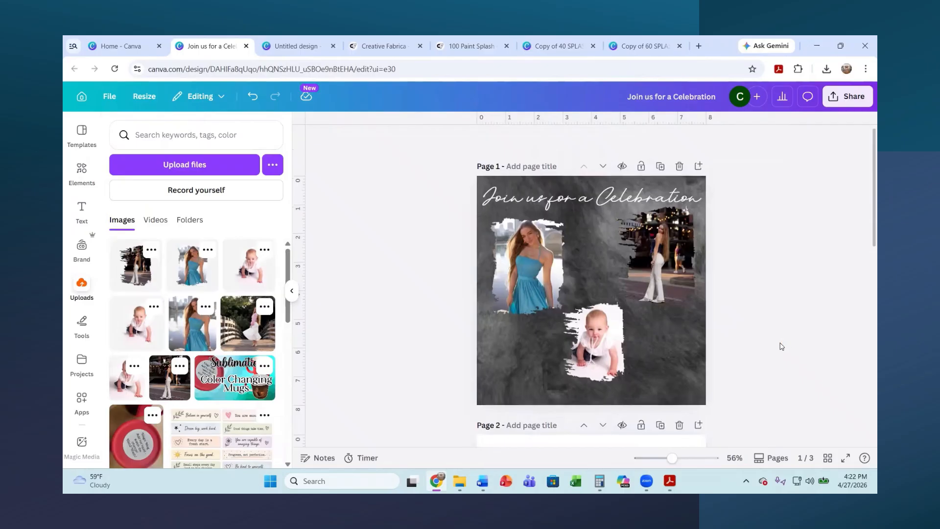
scroll(781, 346, down, 10)
scroll(782, 346, up, 5)
scroll(782, 346, up, 5)
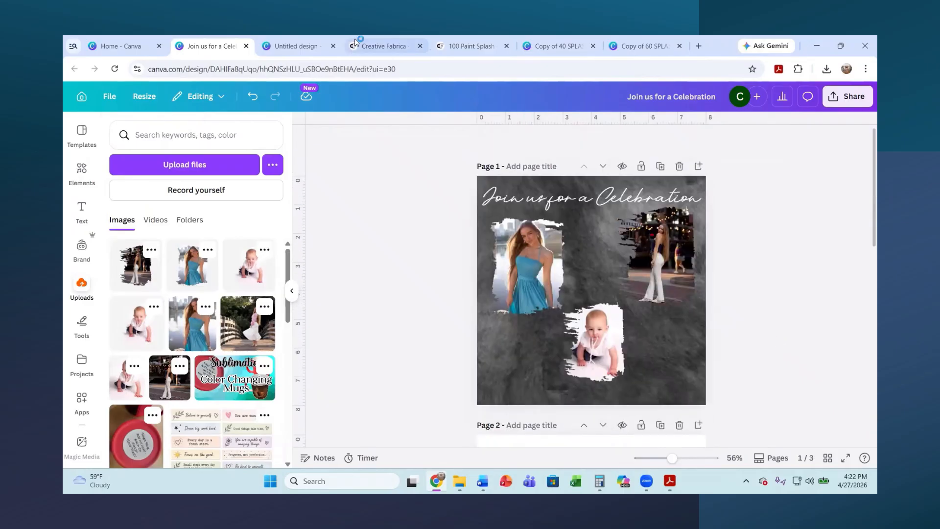
In the Copy of 60 SPLASH design, fill page 6's splash frame with the blue-dress photo and reposition the photo within the shape.
click(636, 46)
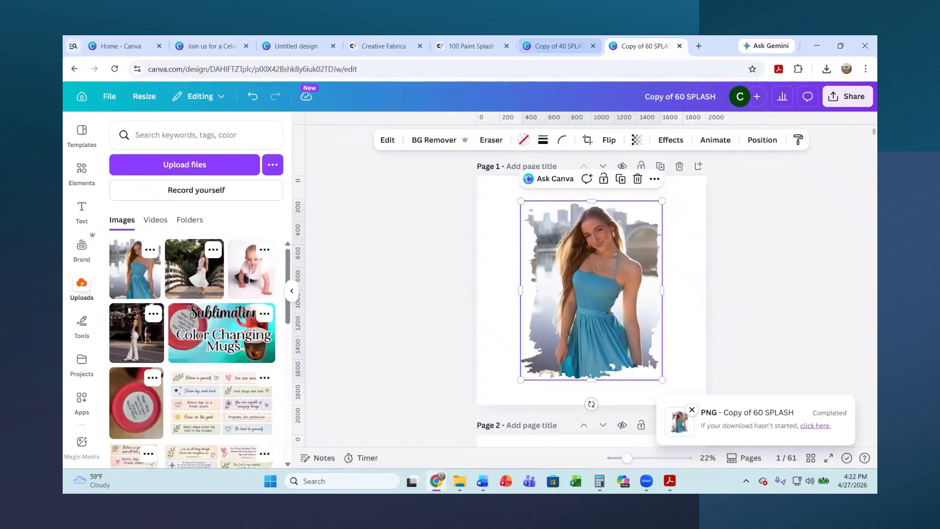
scroll(517, 435, down, 5)
scroll(540, 307, down, 10)
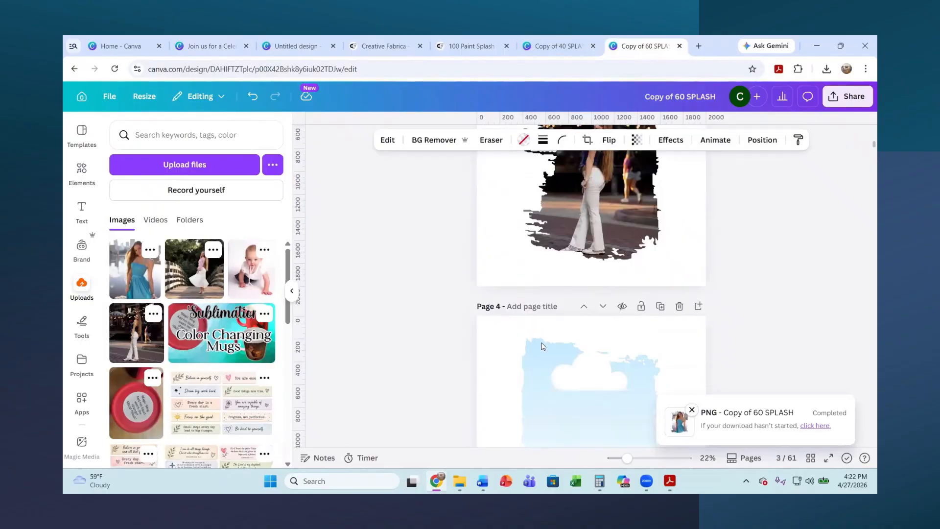
scroll(566, 345, down, 3)
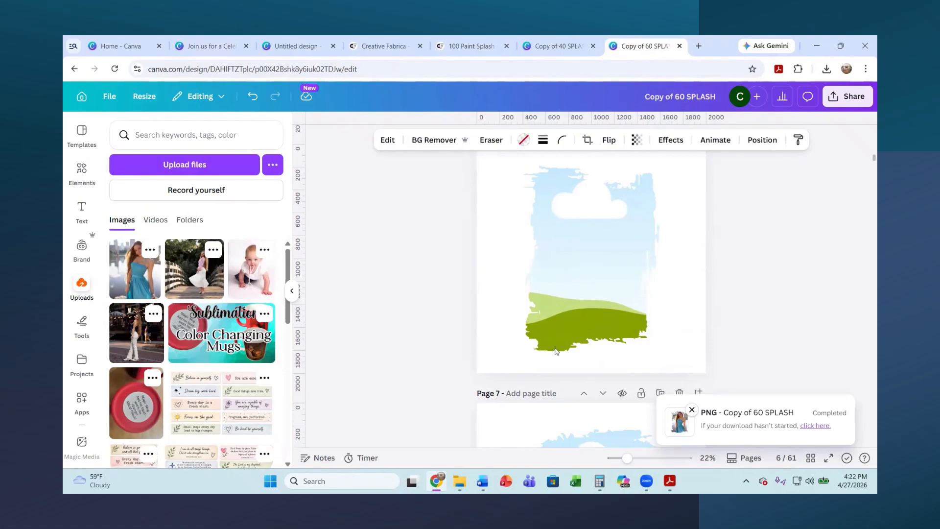
scroll(573, 333, up, 3)
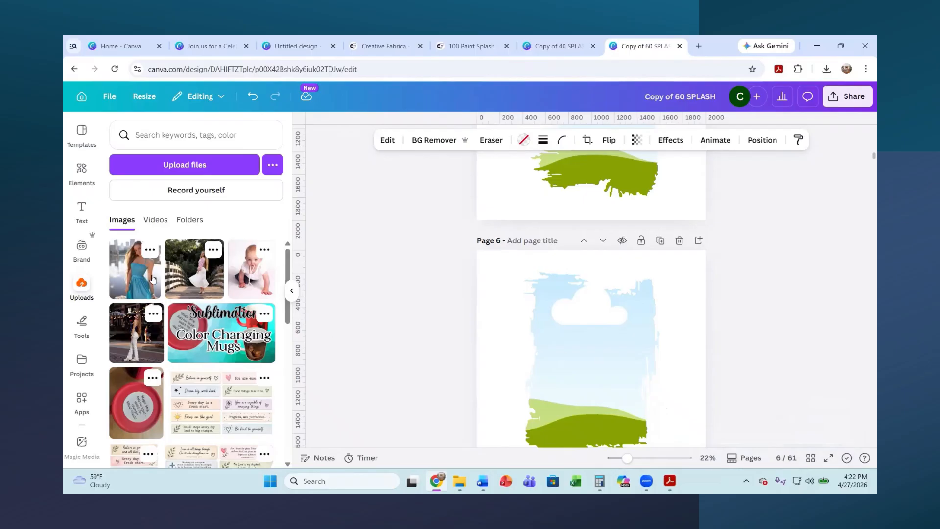
drag(135, 293, 627, 363)
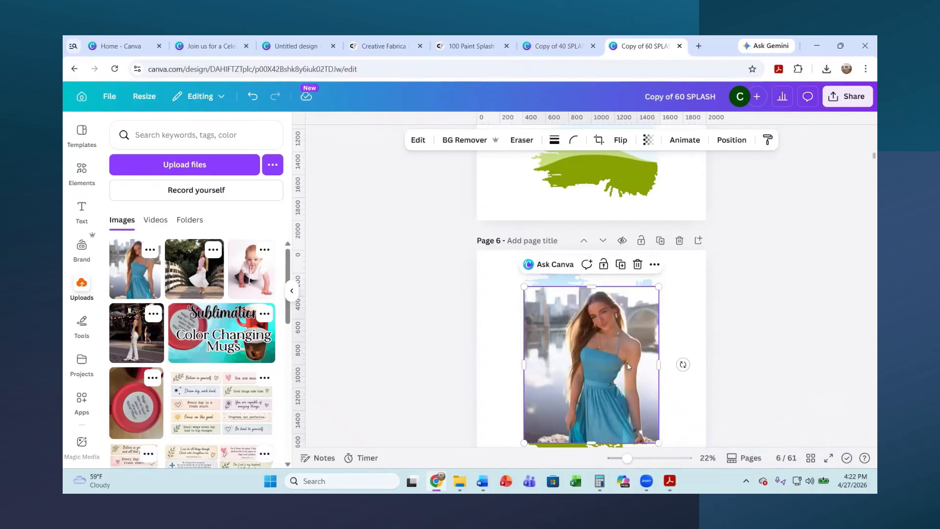
double_click(590, 380)
drag(589, 380, 581, 380)
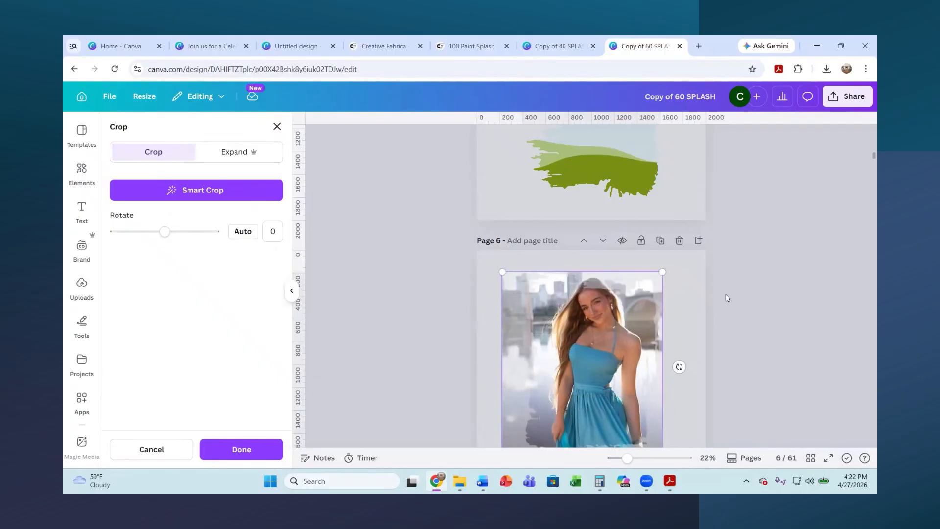
scroll(728, 297, down, 5)
drag(588, 202, 595, 201)
scroll(616, 204, up, 2)
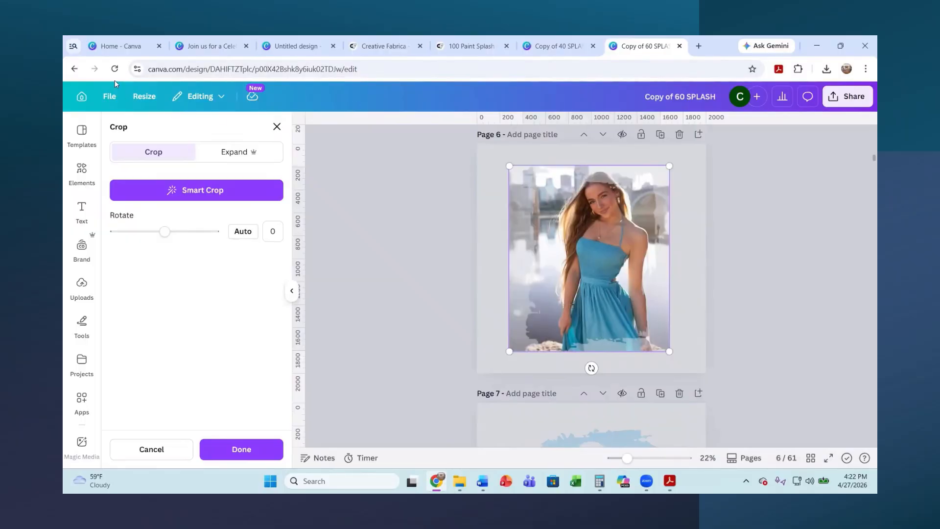
Finish the page 6 crop and fill page 7's splash frame with the blue-dress photo.
scroll(585, 285, down, 5)
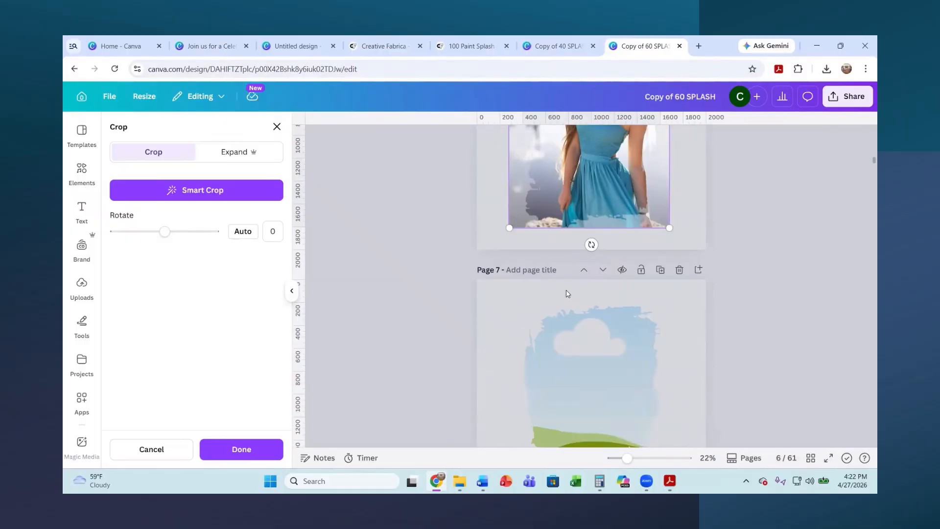
click(82, 288)
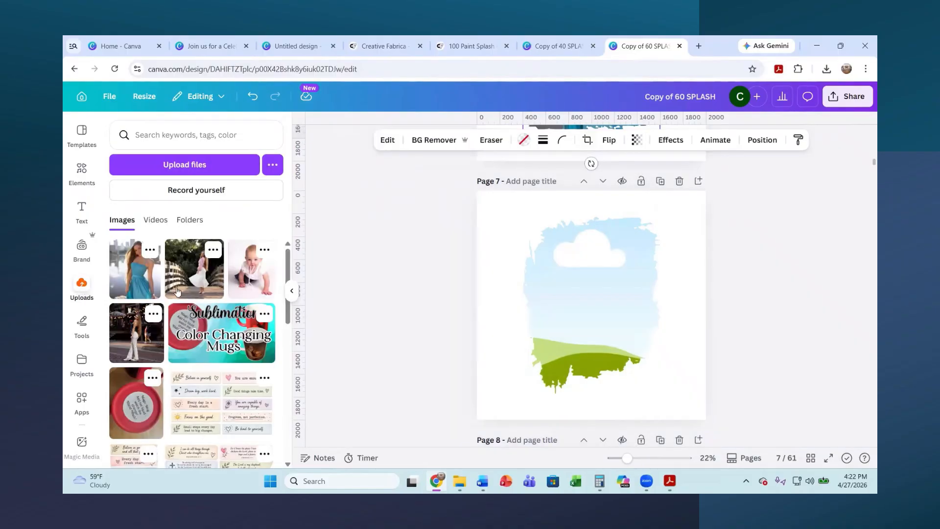
click(131, 282)
drag(604, 367, 676, 342)
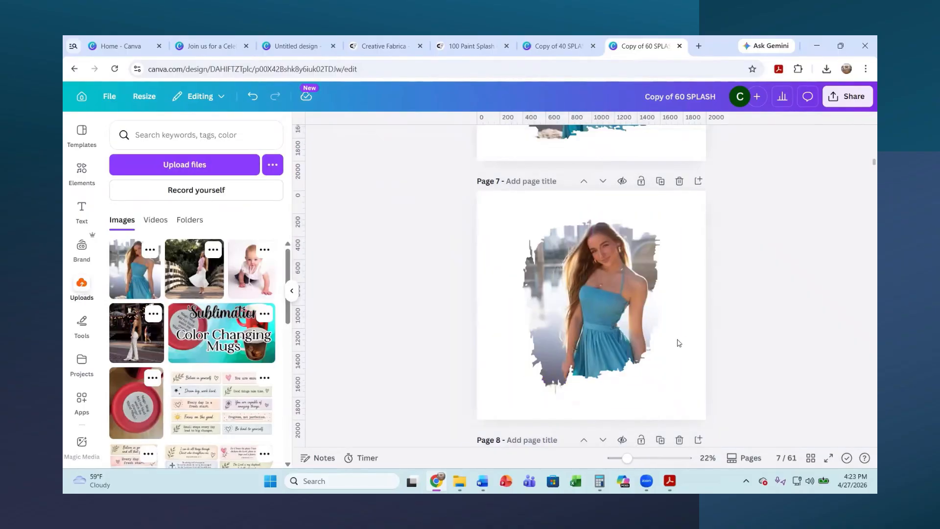
click(701, 326)
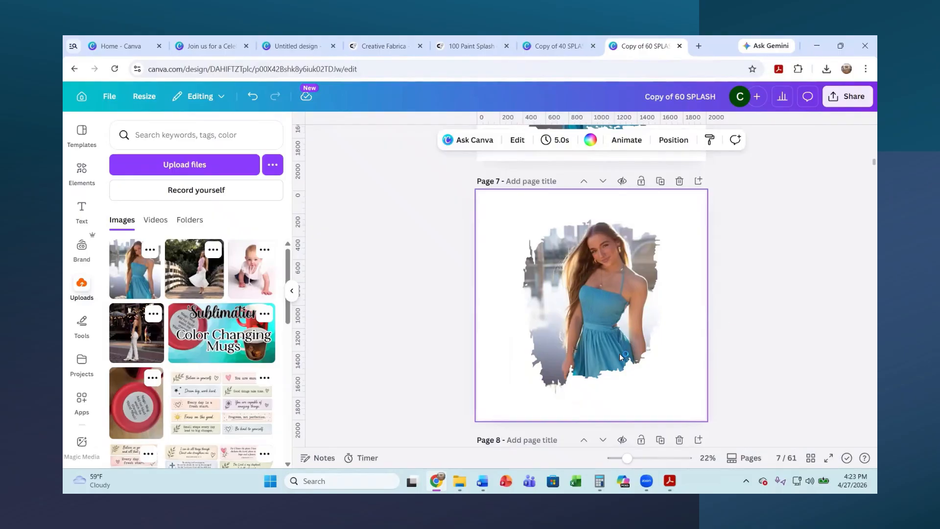
Compare the filled splash frames on pages 6 and 7 and look at the empty frame on page 8.
scroll(619, 346, down, 5)
scroll(623, 342, up, 6)
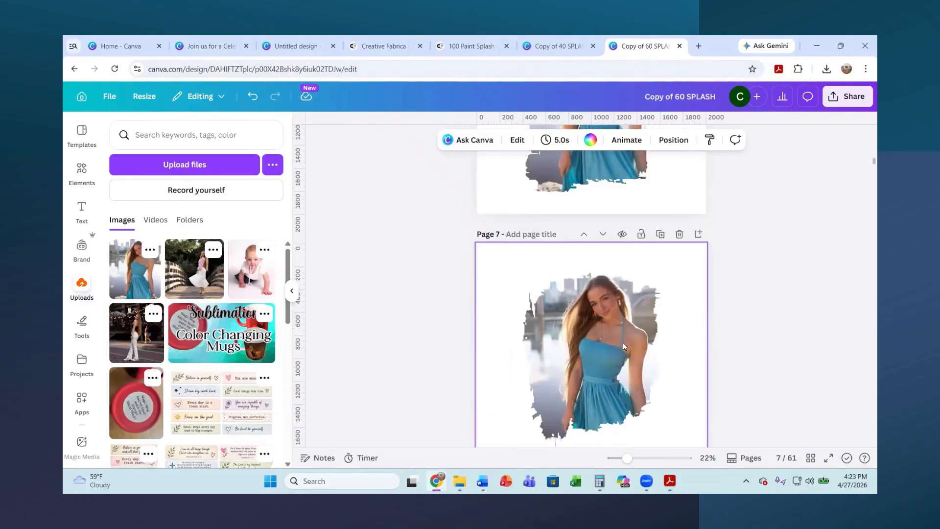
scroll(622, 342, up, 2)
scroll(621, 338, down, 3)
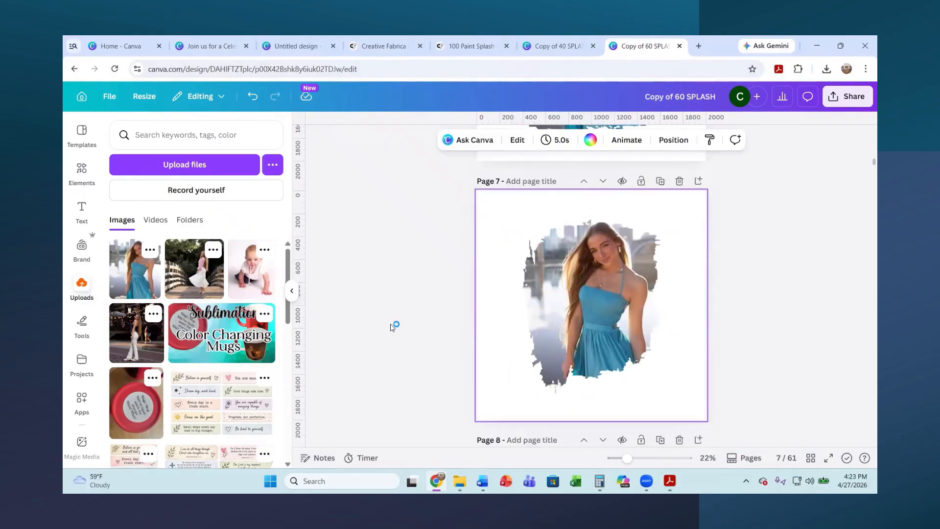
scroll(422, 286, up, 3)
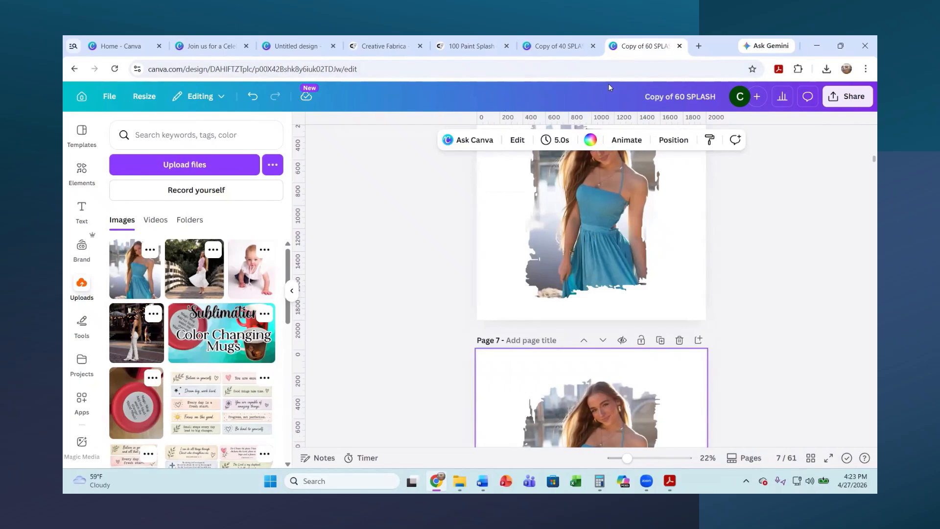
scroll(617, 406, up, 2)
scroll(611, 397, down, 5)
scroll(610, 399, down, 3)
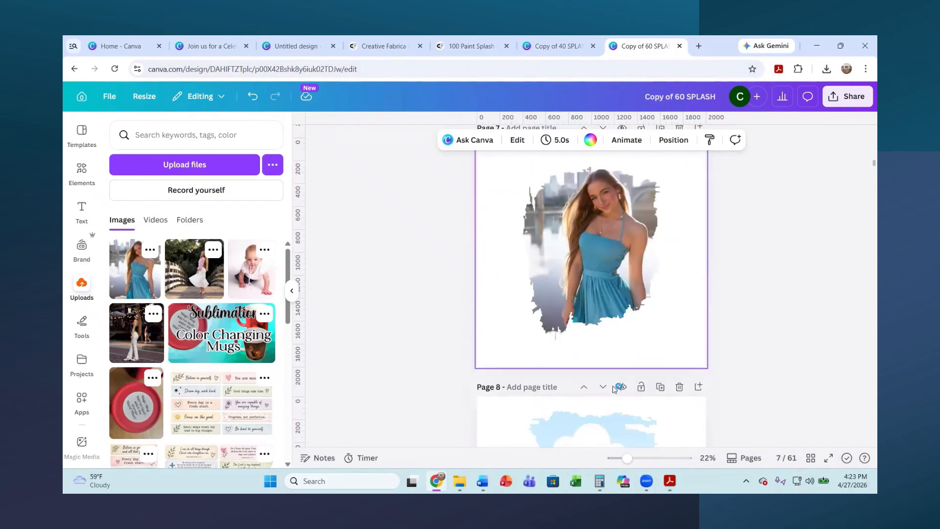
scroll(616, 386, down, 2)
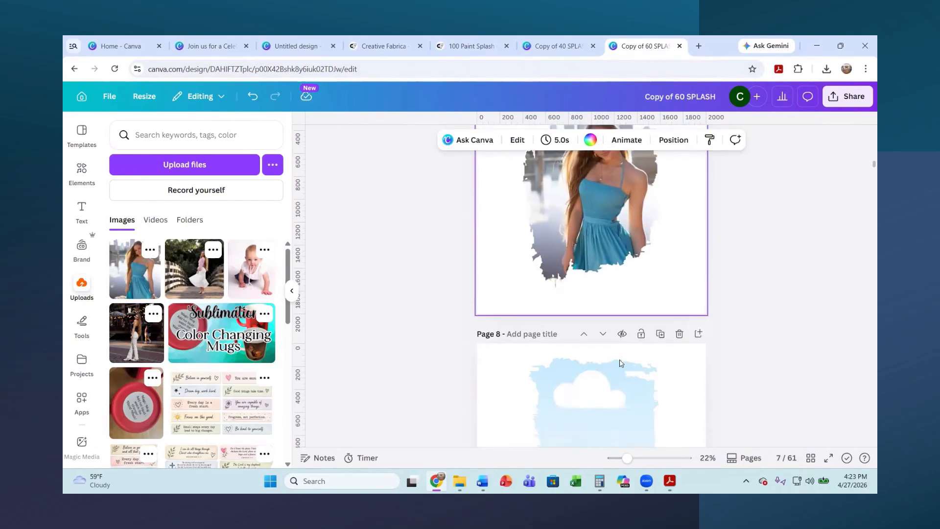
Open the download settings for the Copy of 60 SPLASH design and keep PNG as the file type.
click(850, 98)
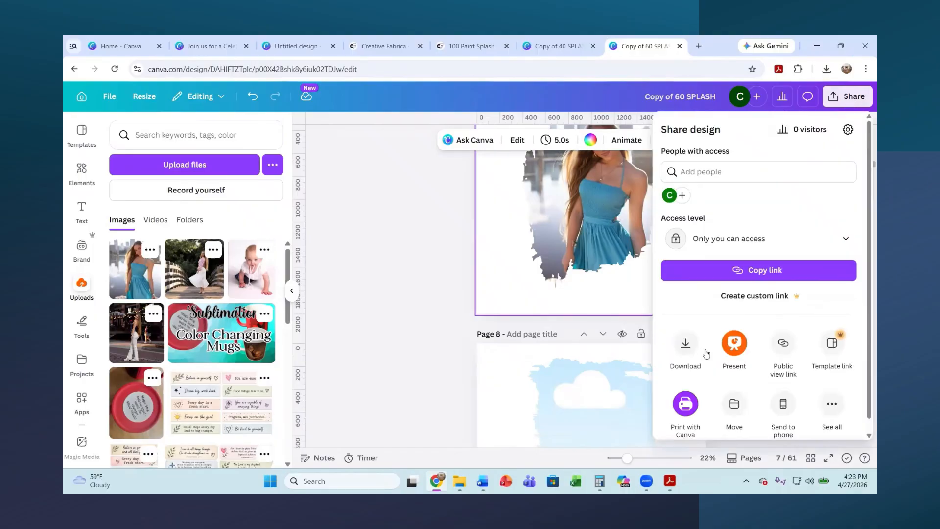
click(686, 344)
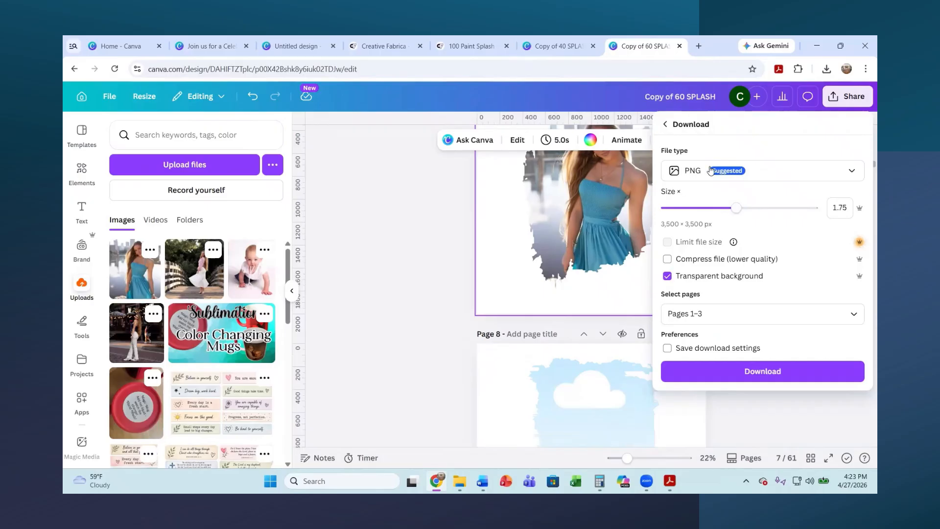
click(853, 171)
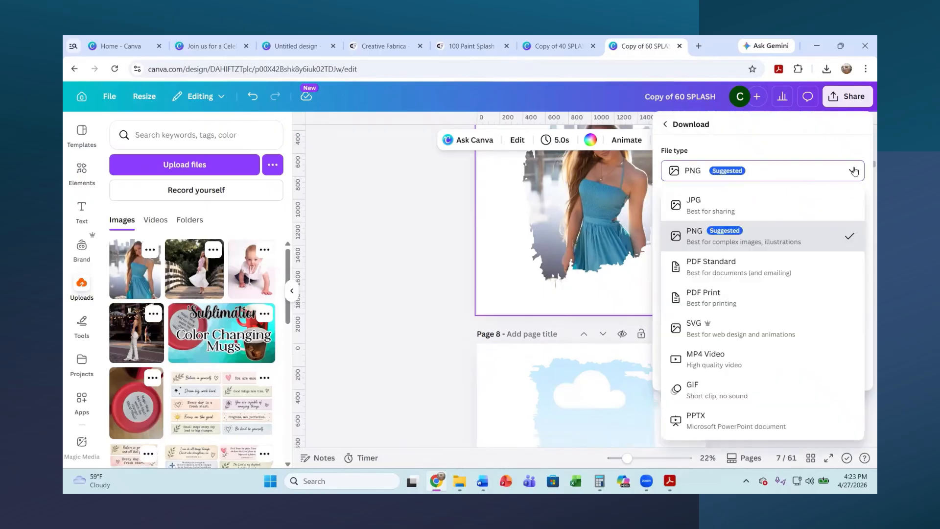
click(853, 170)
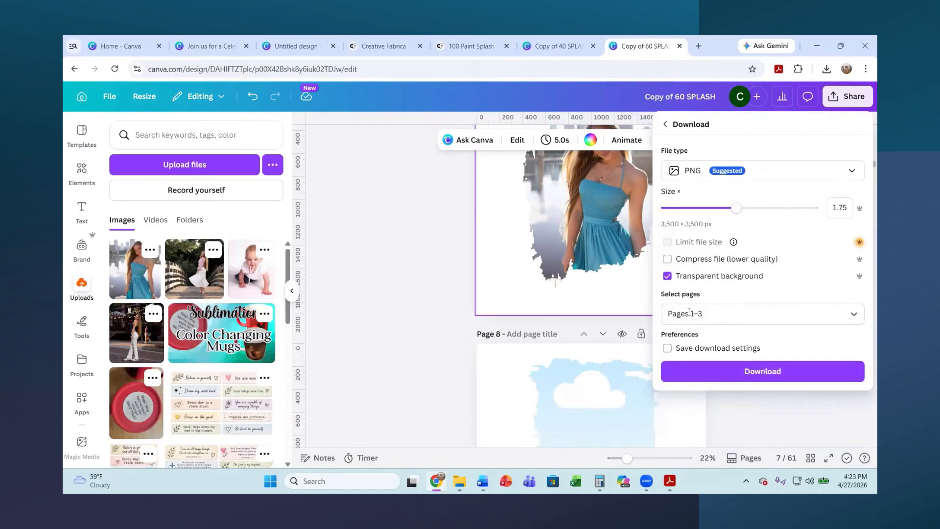
Restrict the export to page 7 only and download it as a PNG at size 1.75 with a transparent background.
click(689, 312)
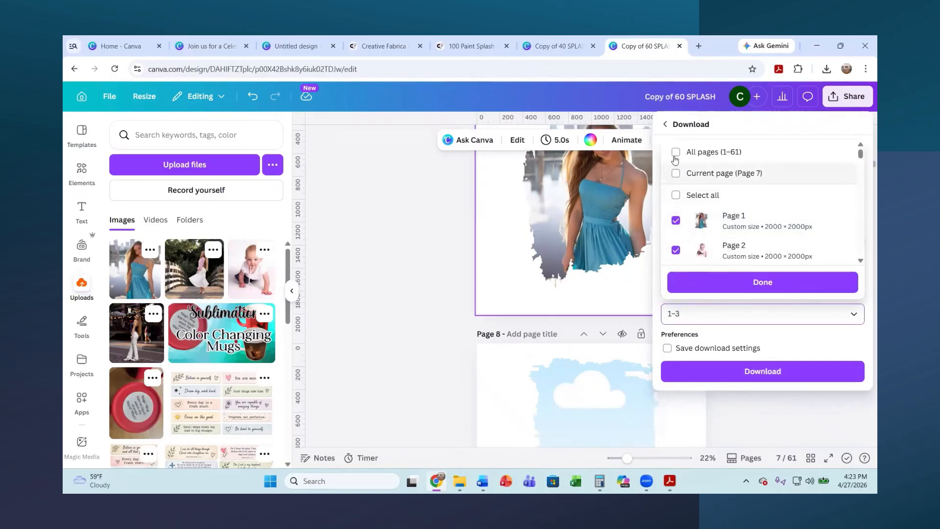
click(675, 155)
scroll(686, 230, down, 2)
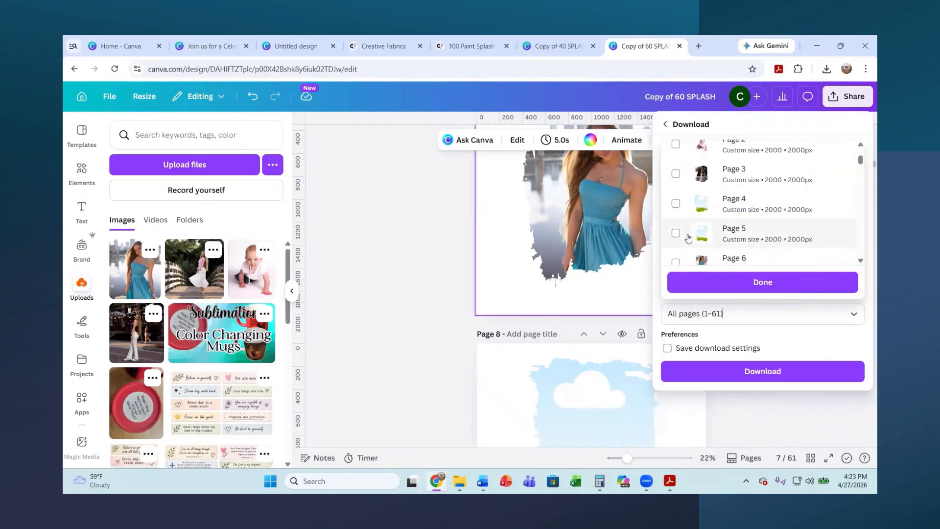
scroll(685, 236, down, 1)
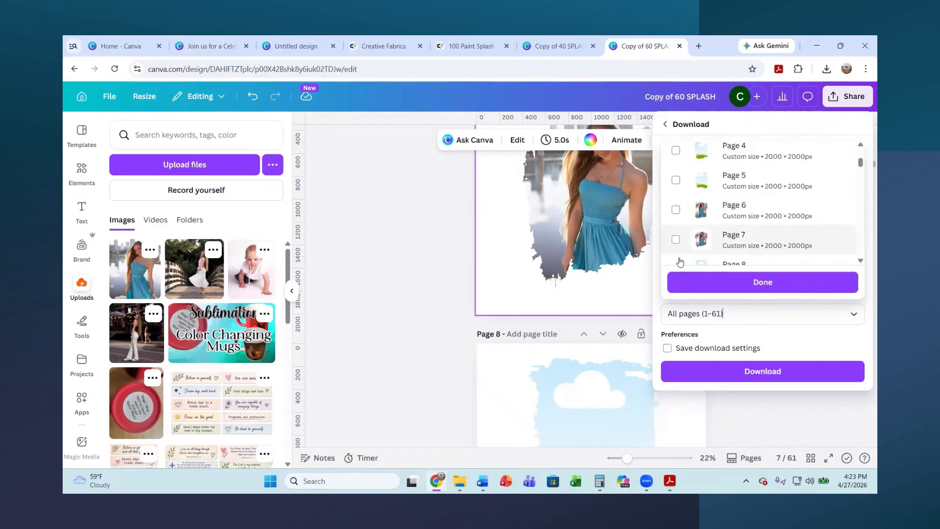
click(676, 240)
click(715, 282)
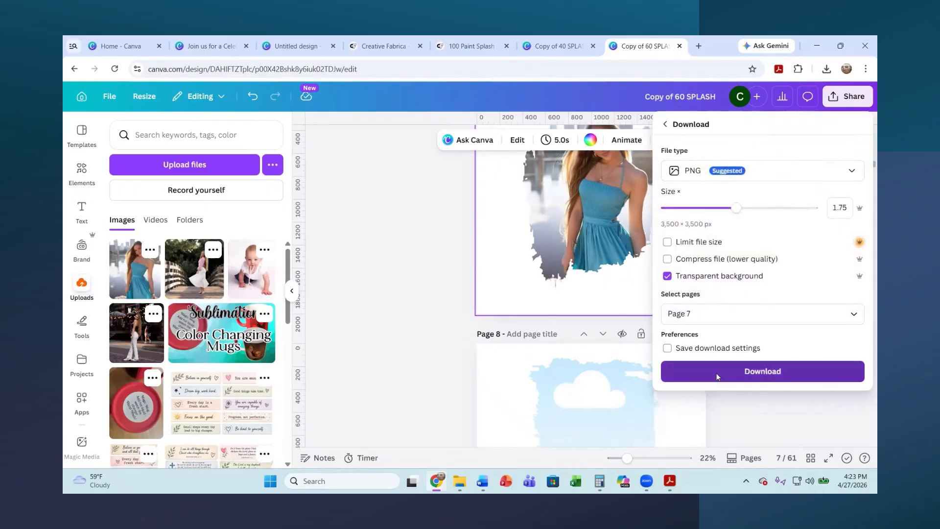
click(716, 377)
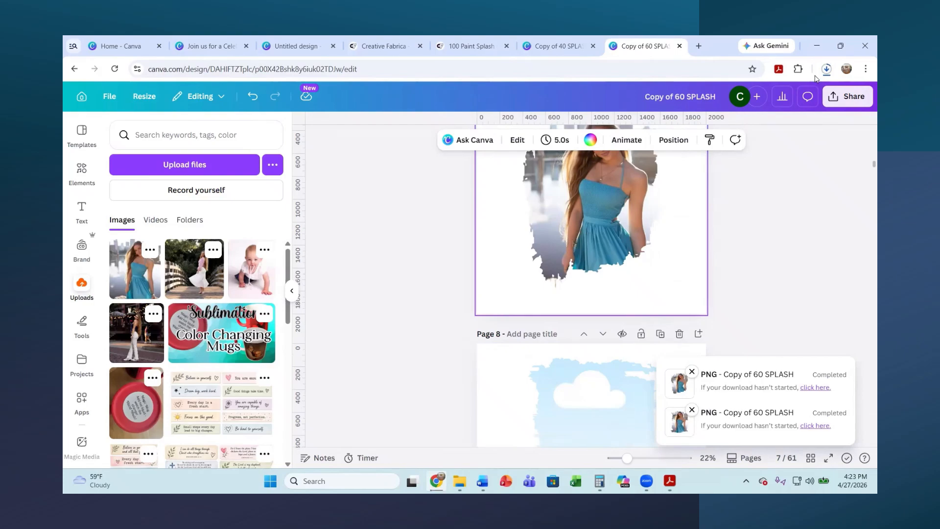
scroll(491, 310, up, 5)
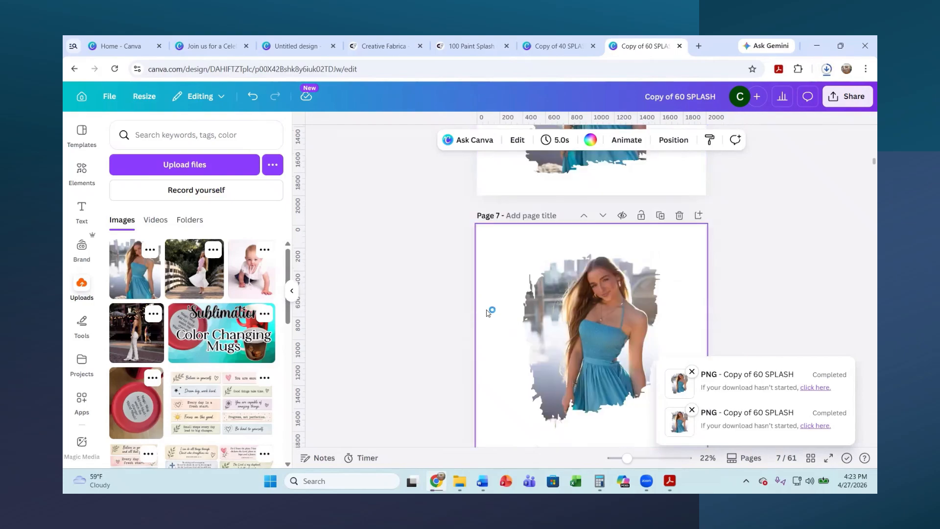
scroll(444, 342, down, 4)
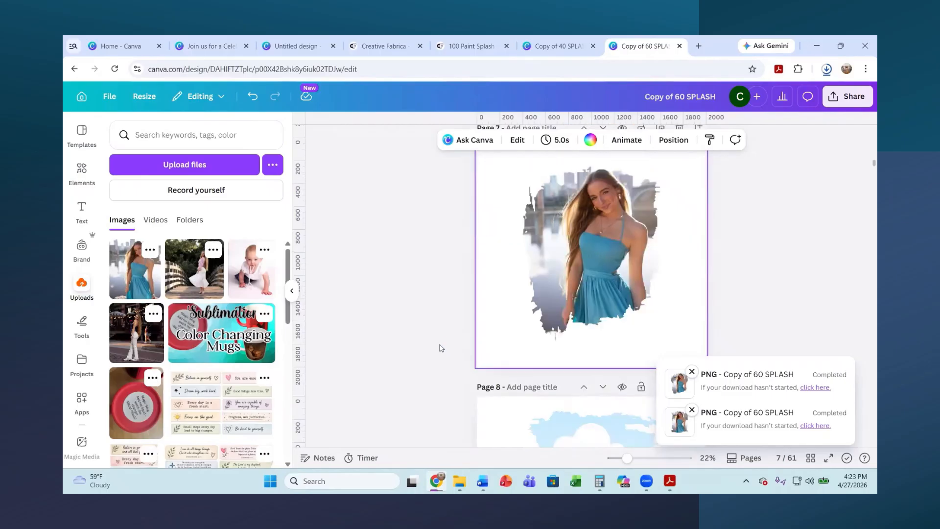